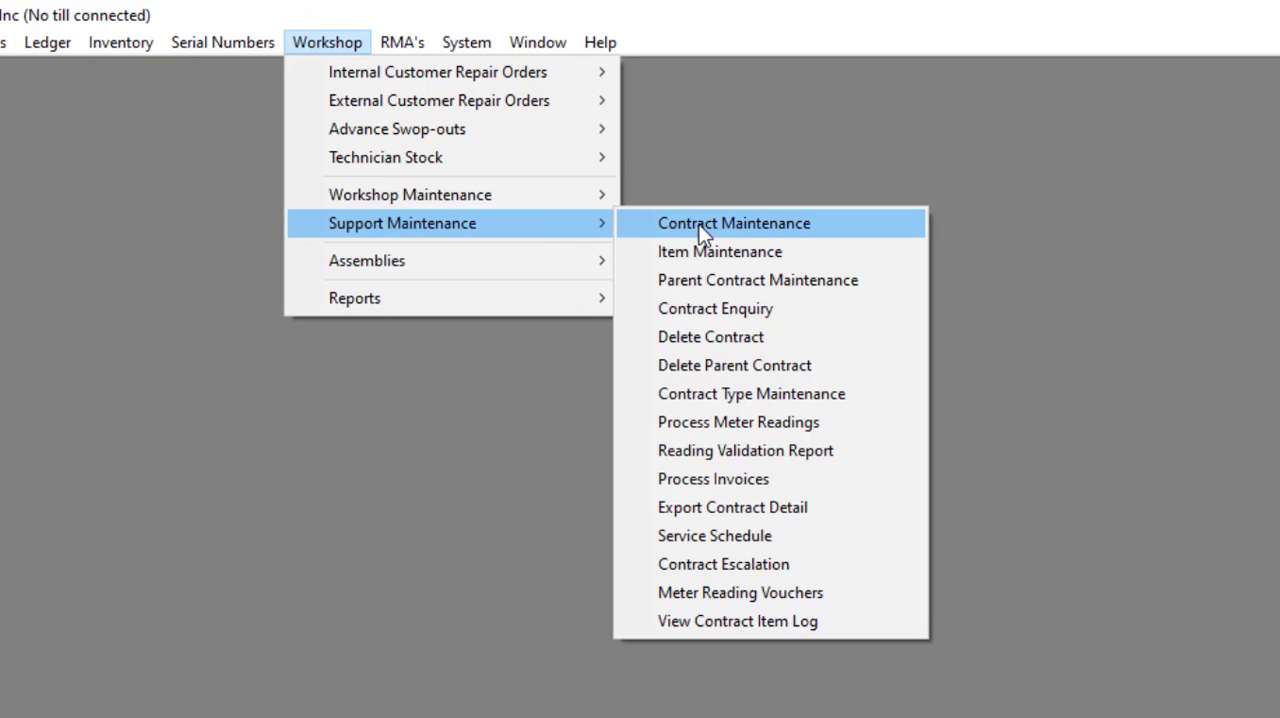
Step: Open contract maintenance and load the JOE'S SOAPS contract through a contract search by account name
click(705, 226)
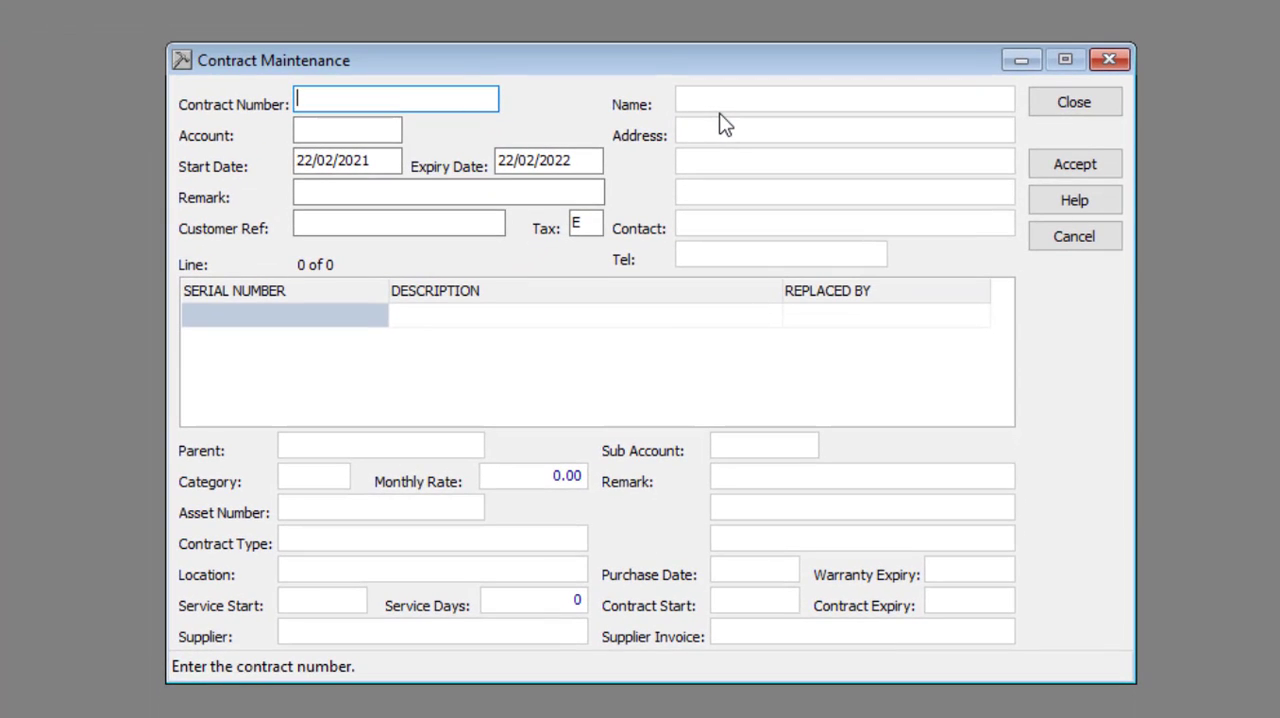
double_click(403, 101)
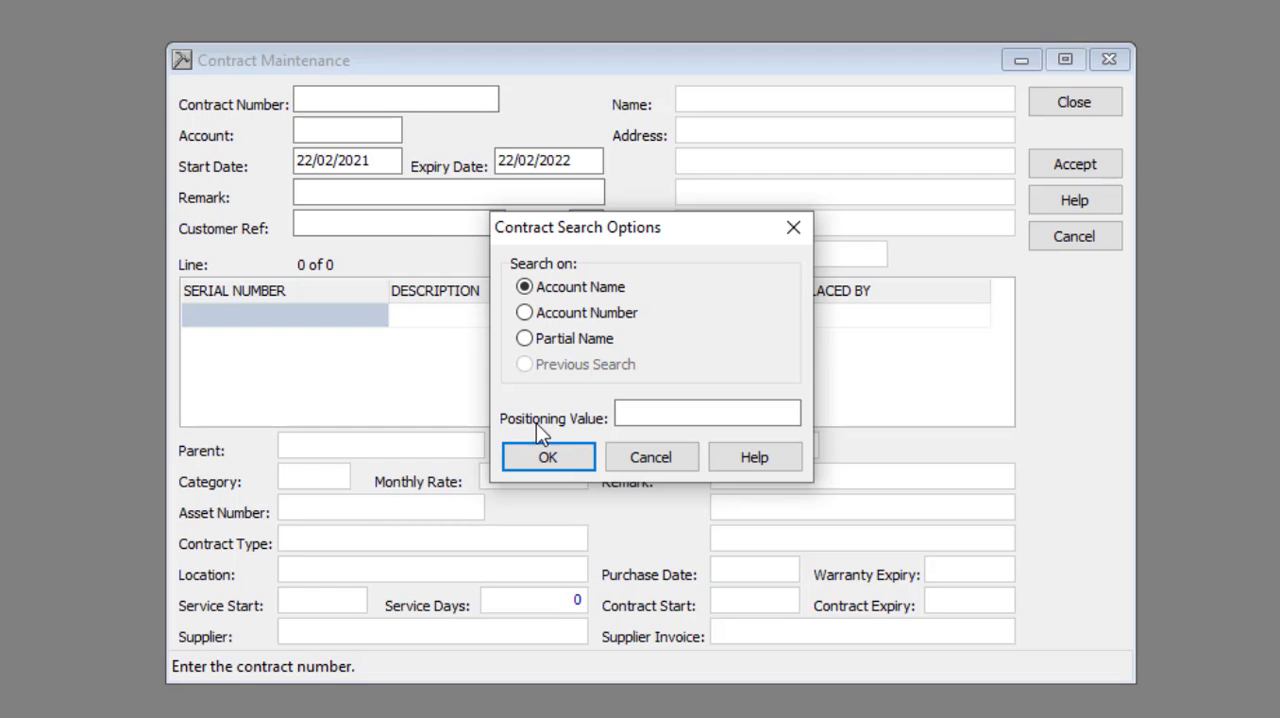
click(548, 457)
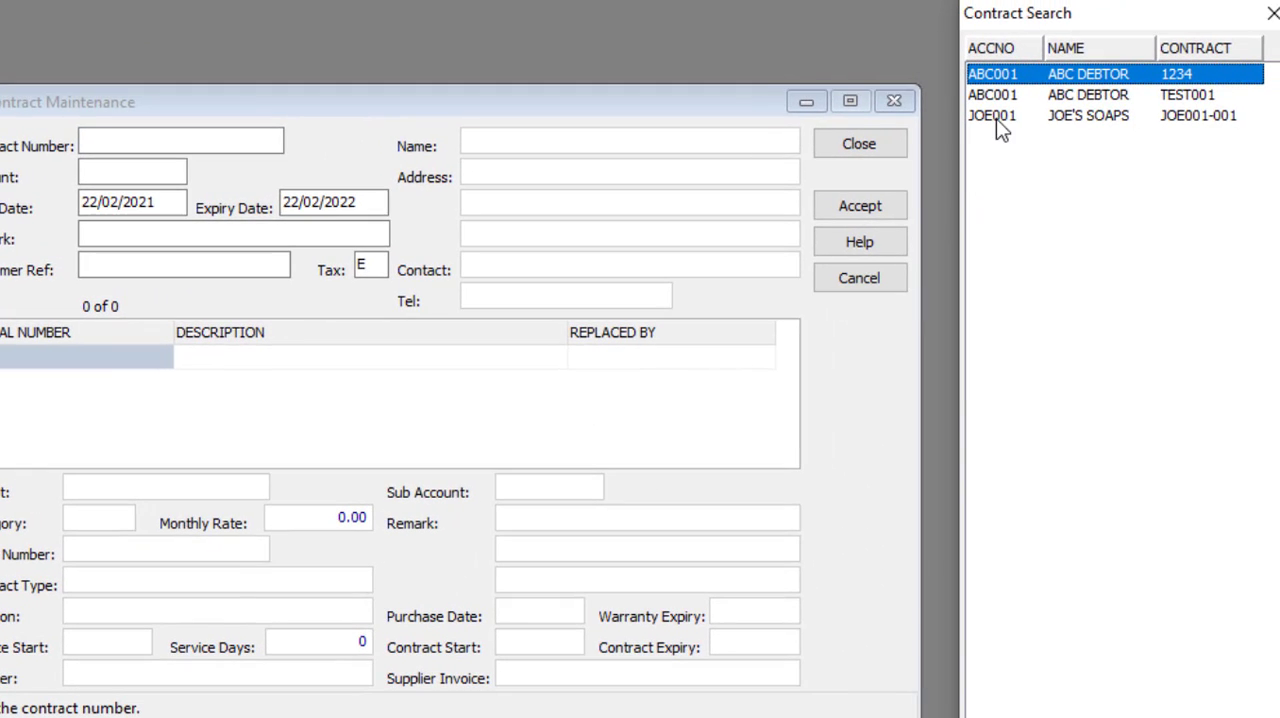
double_click(993, 116)
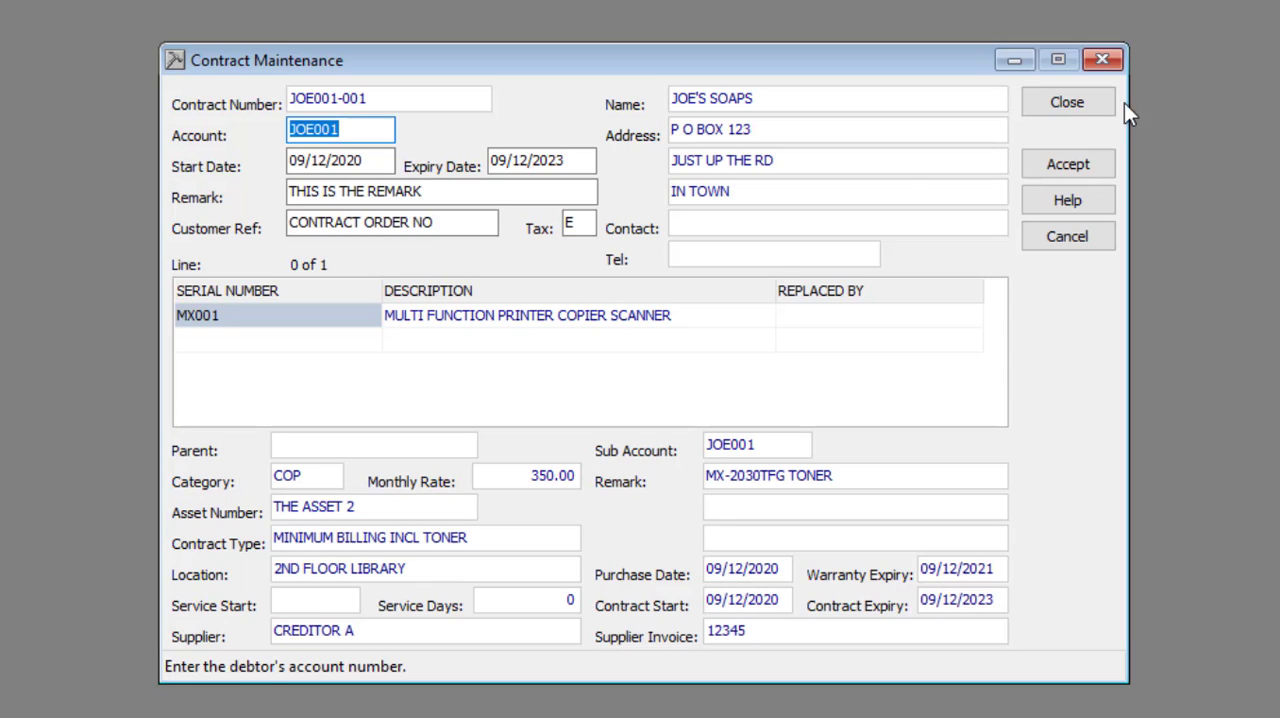
Step: Add a new item to the contract's item list with the serial number MX002
click(257, 342)
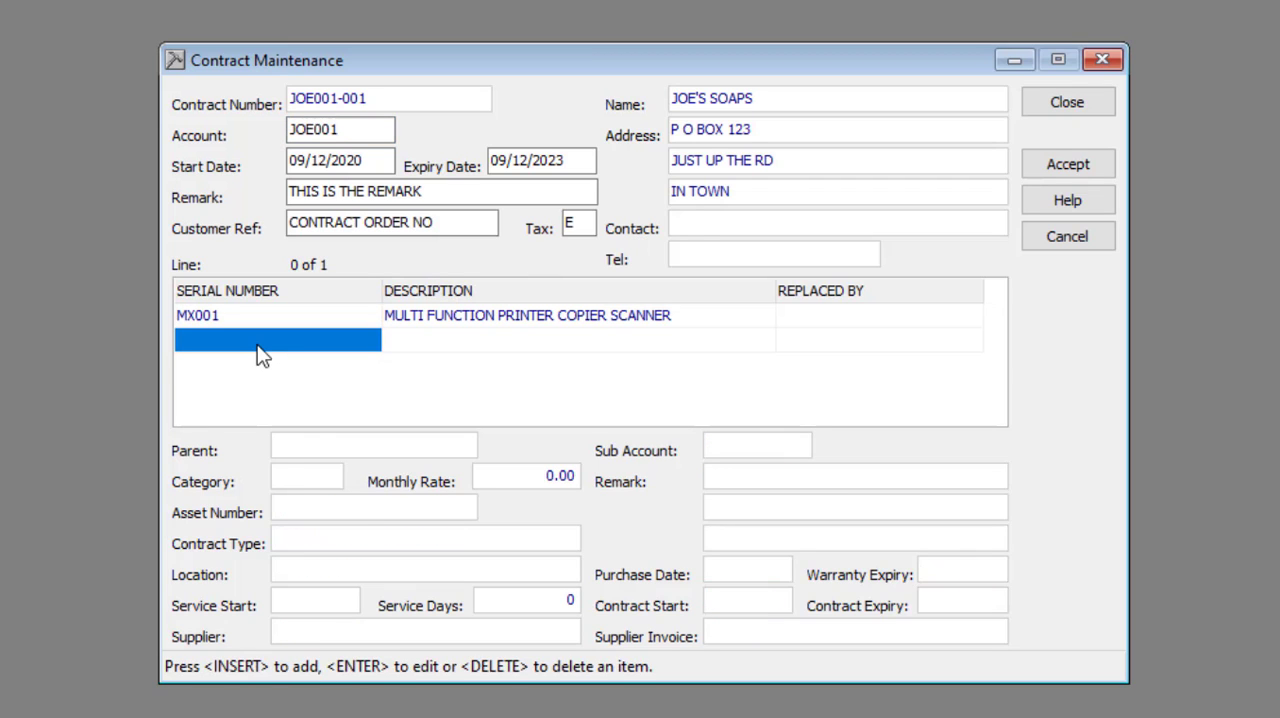
key(Insert)
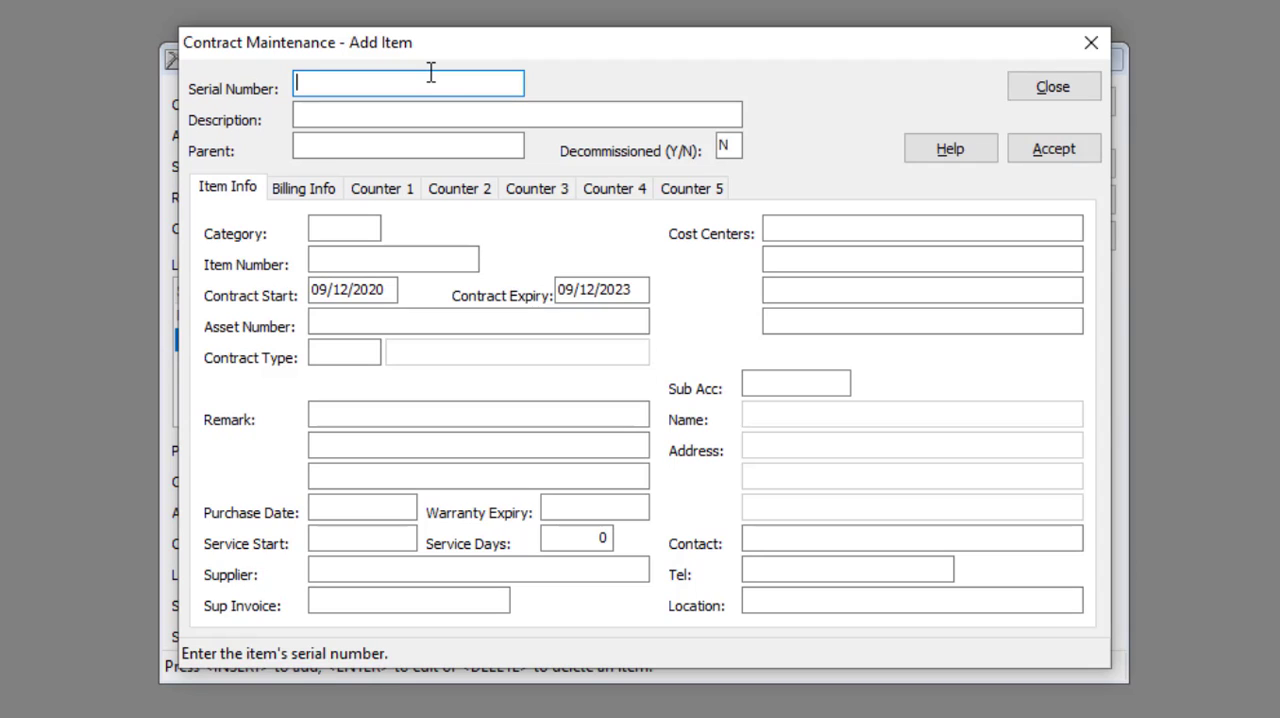
text(MX002)
key(Tab)
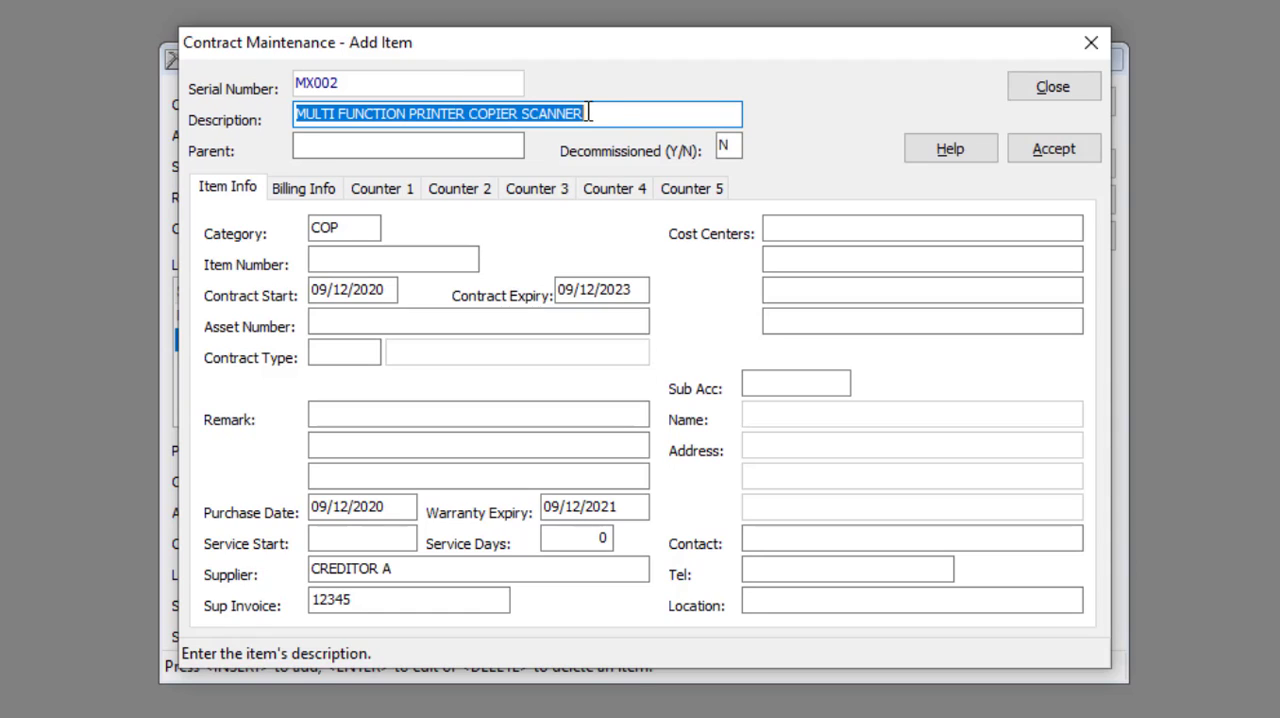
click(619, 118)
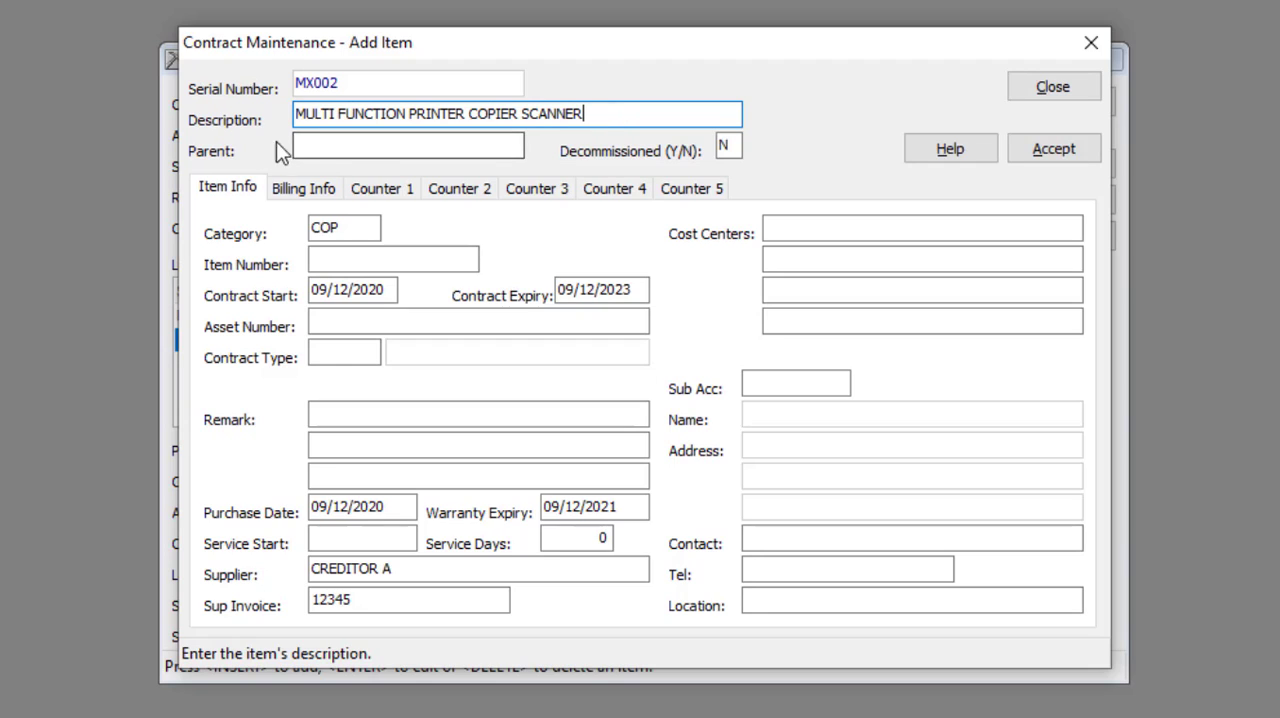
click(341, 137)
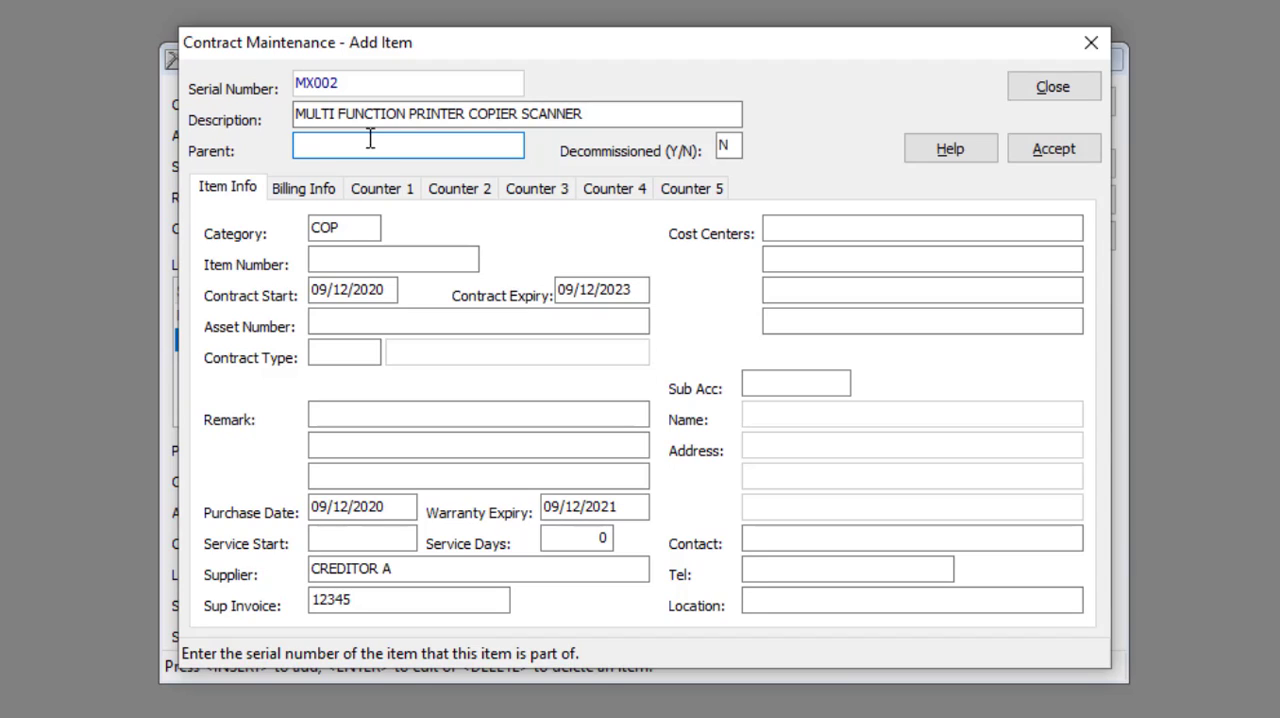
click(741, 146)
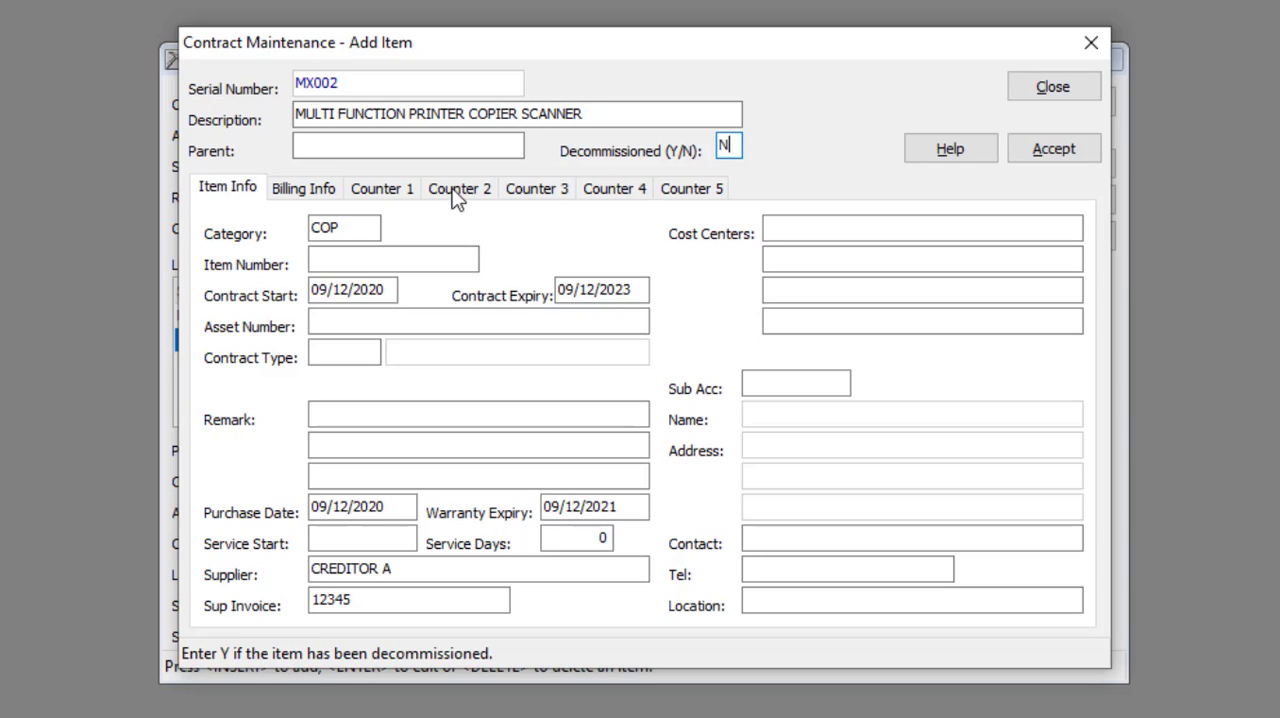
click(360, 225)
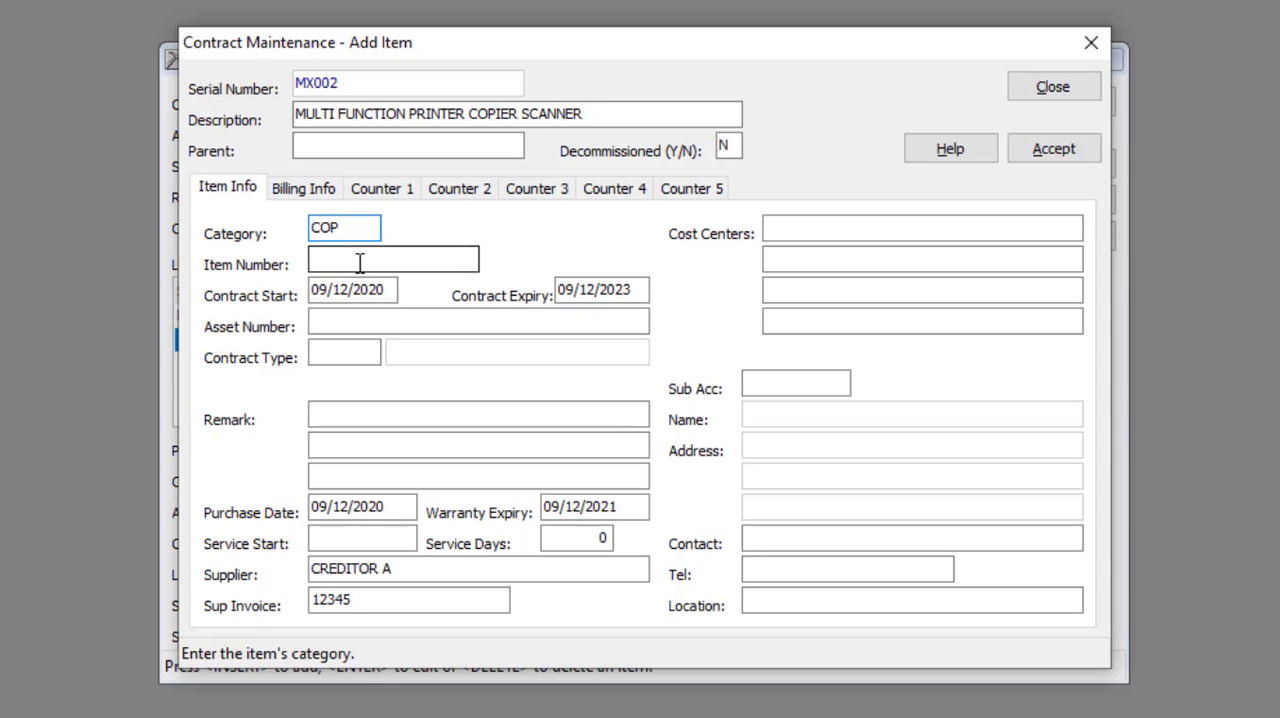
Step: Search the stock items by category and choose MX-2030N as the new item's item number
double_click(360, 263)
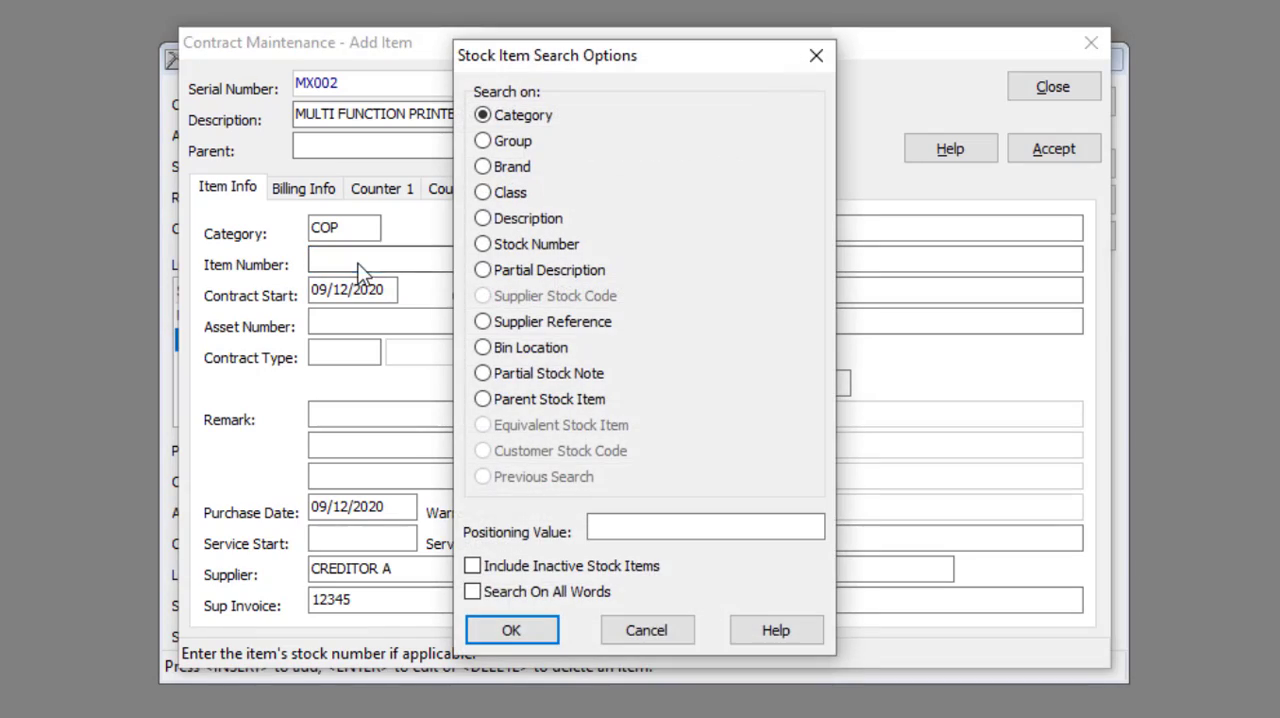
click(509, 632)
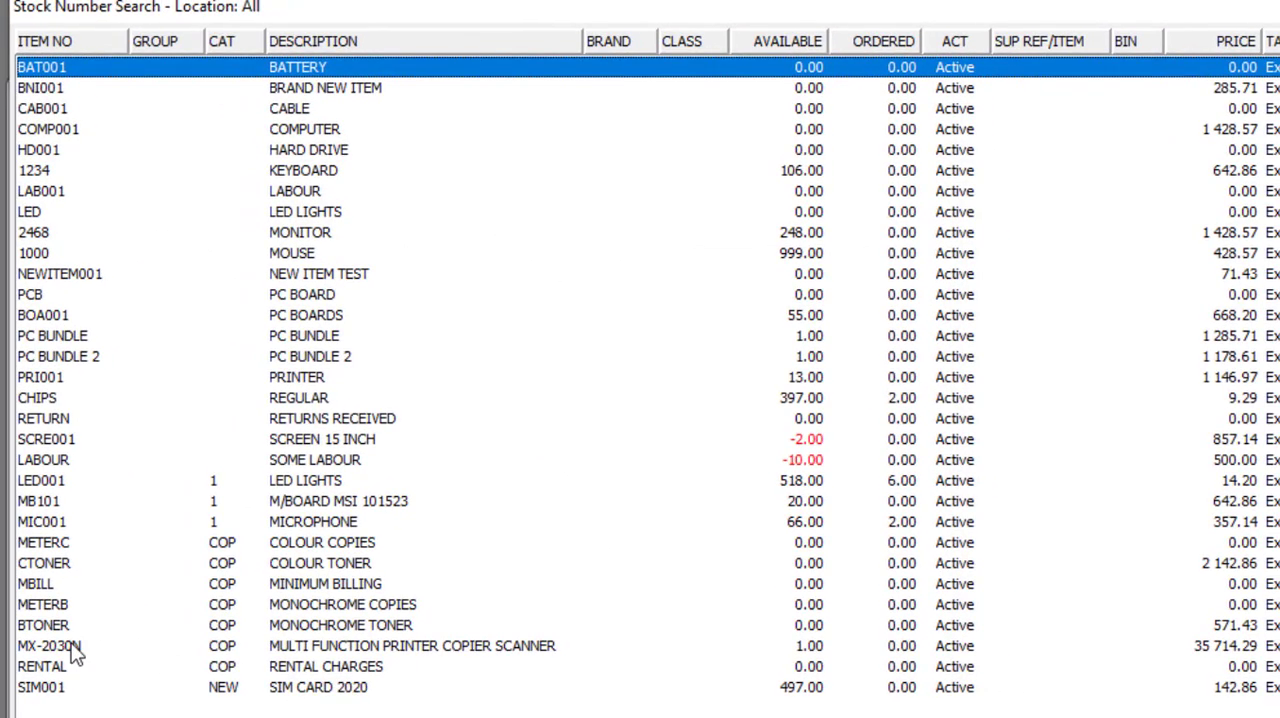
double_click(73, 647)
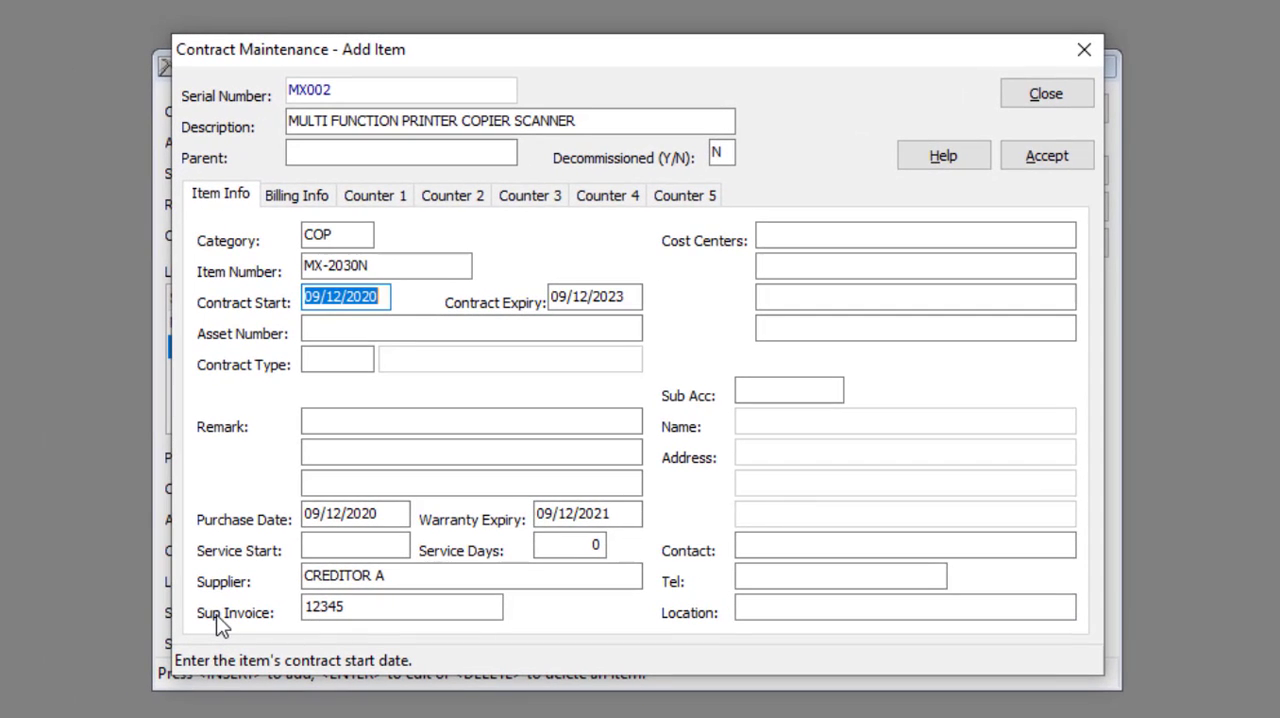
Step: Set the new contract item's asset number to ASSET 1
click(390, 296)
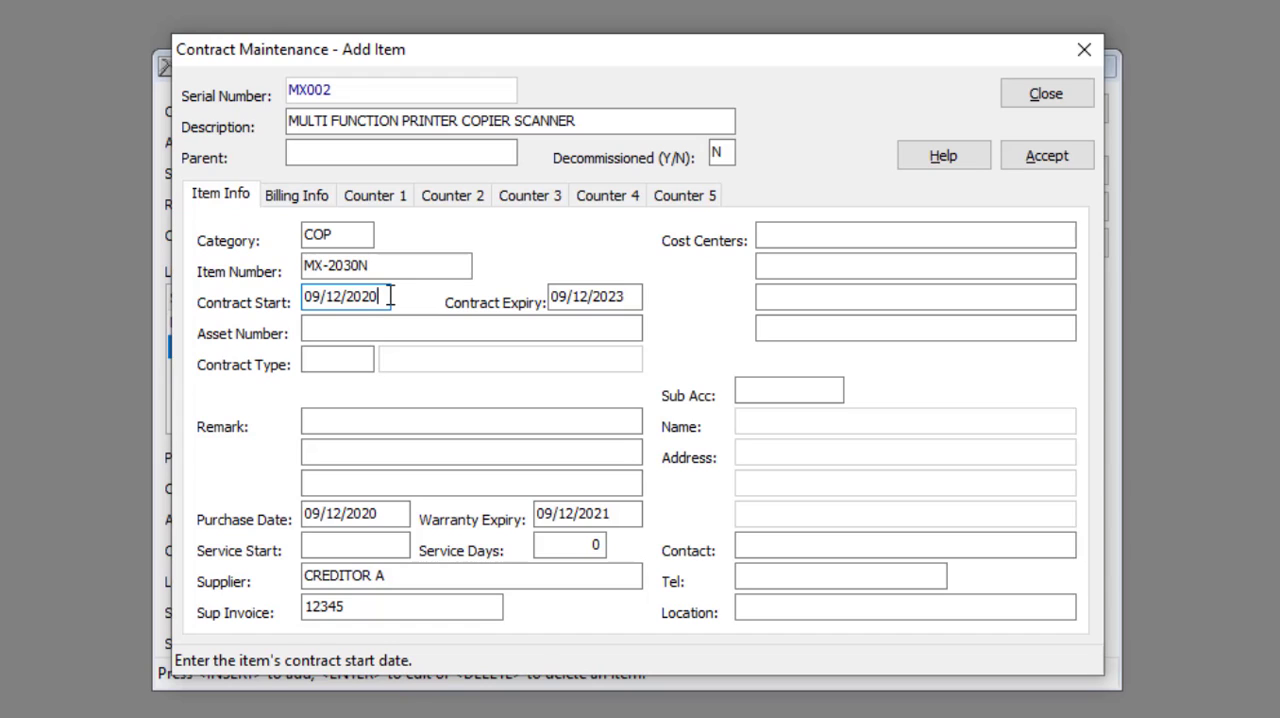
click(634, 297)
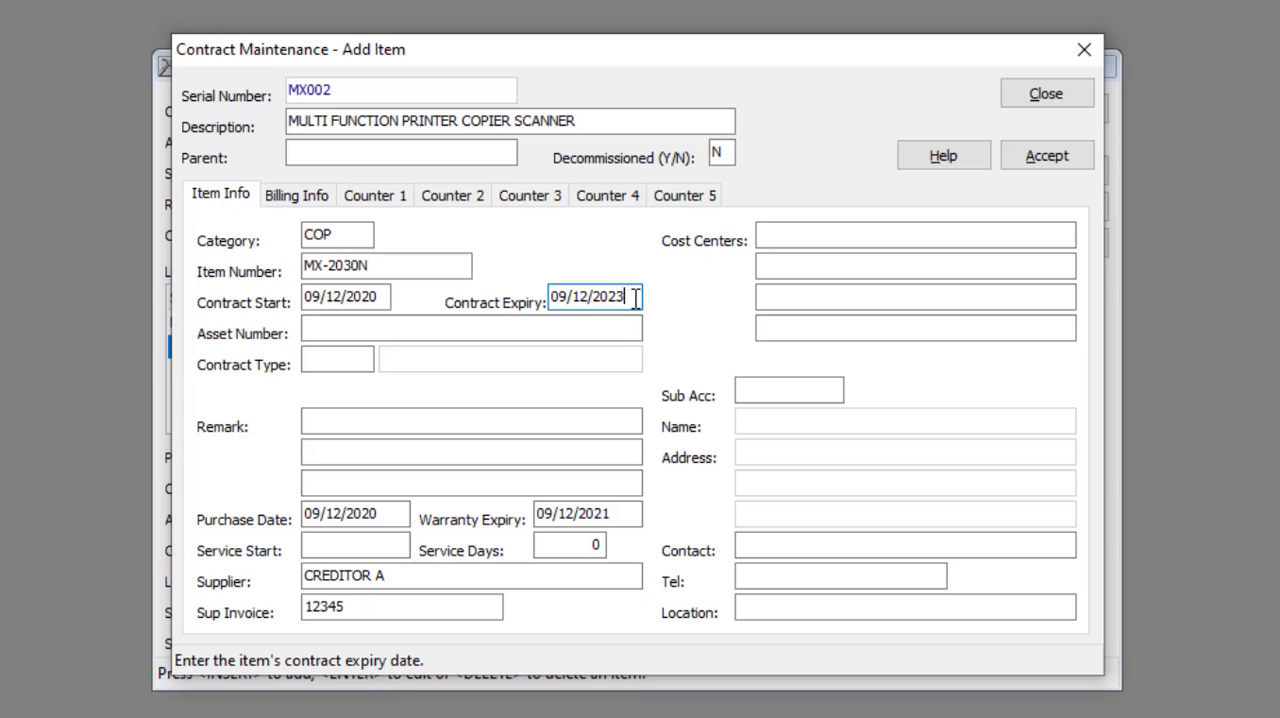
click(386, 329)
text(ASSET 1)
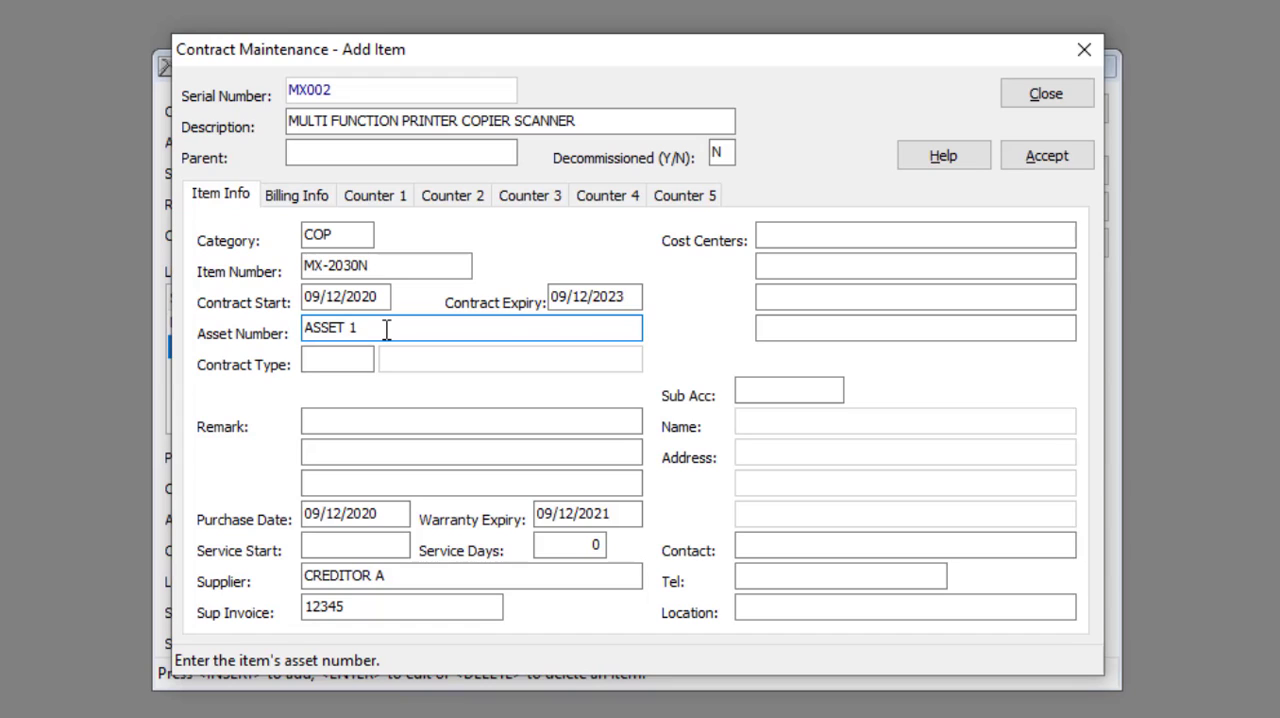
Step: Pick the contract type MBI (MINIMUM BILLING INCL TONER) for the item and enter REMARK 1 in its first remark line
click(360, 355)
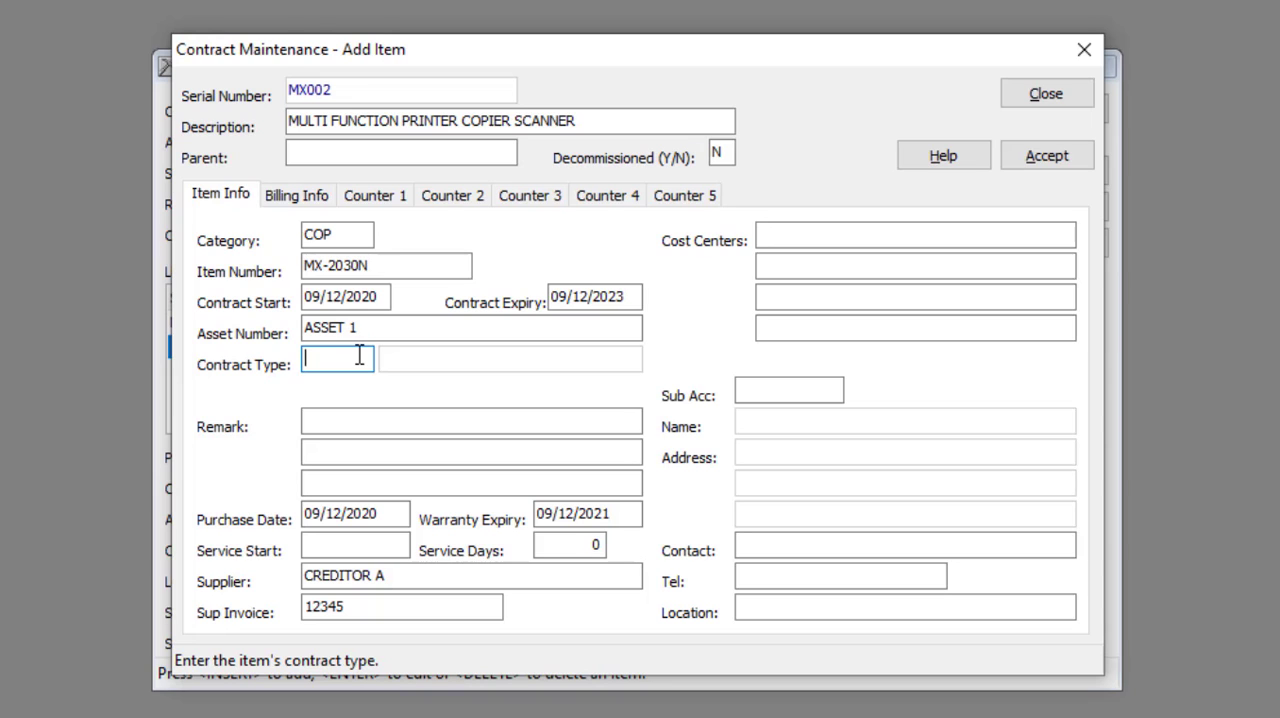
right_click(360, 355)
double_click(1192, 62)
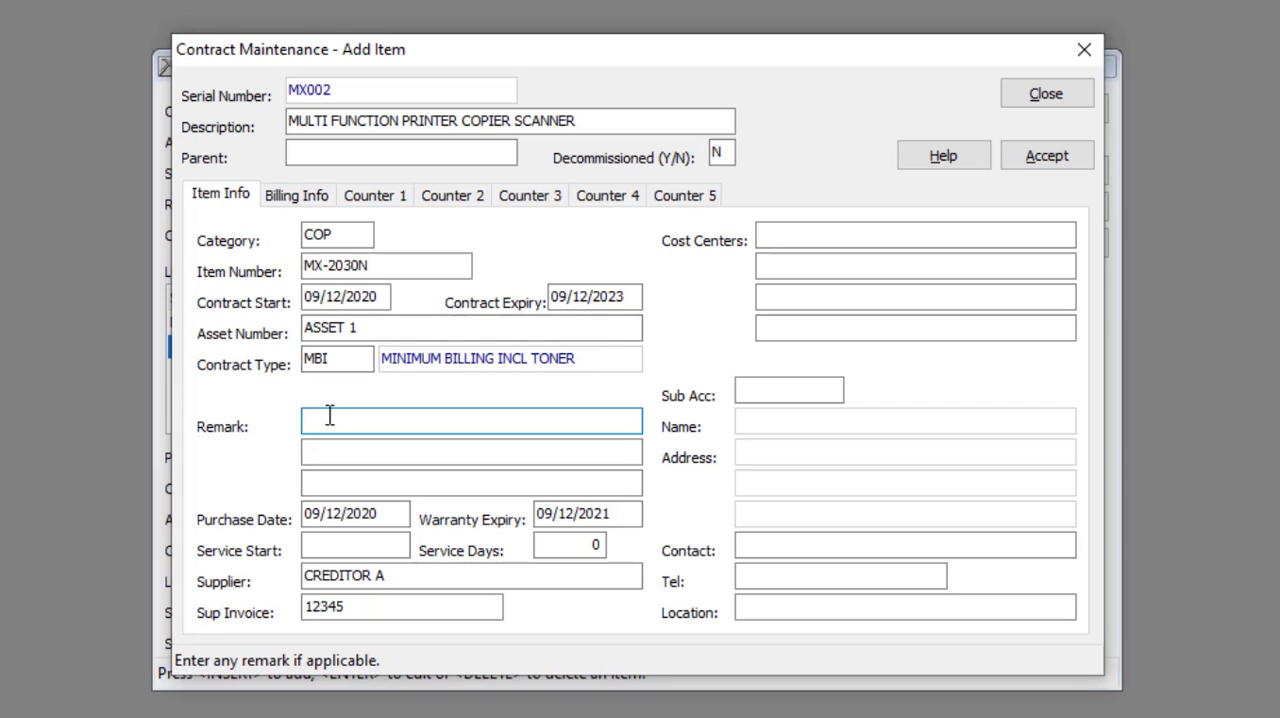
text(REMARK 1)
click(384, 513)
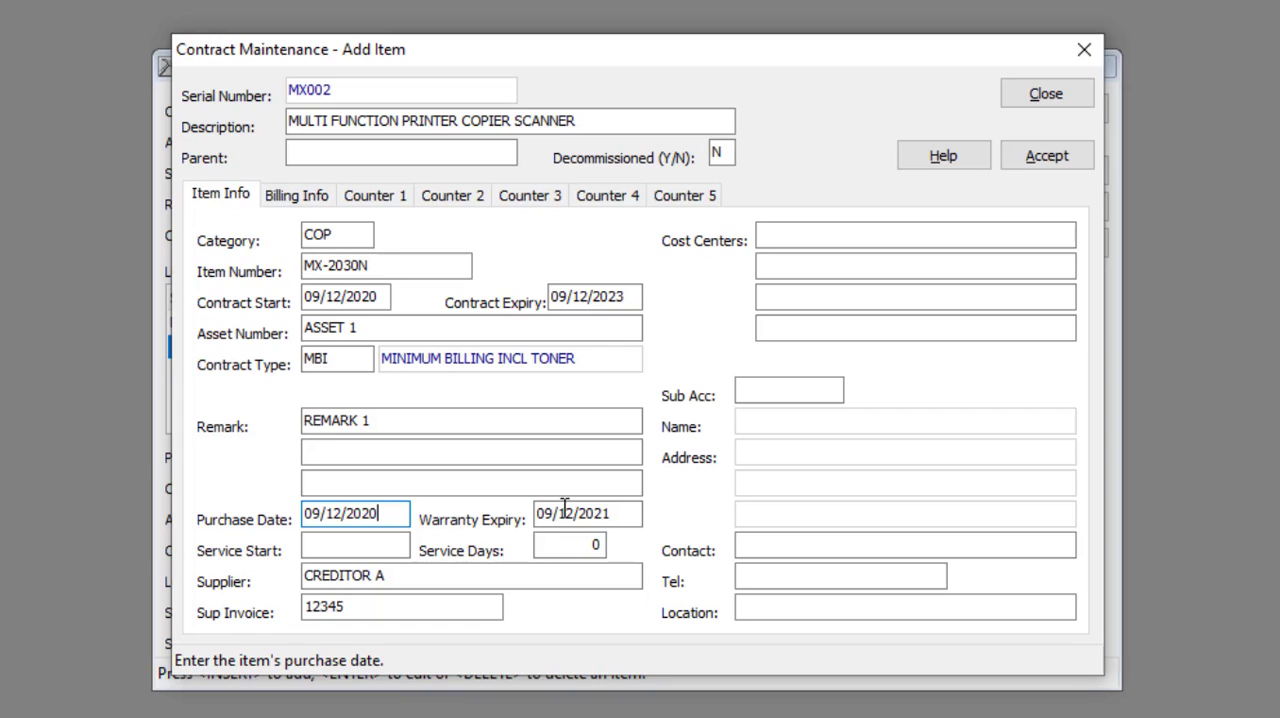
click(631, 512)
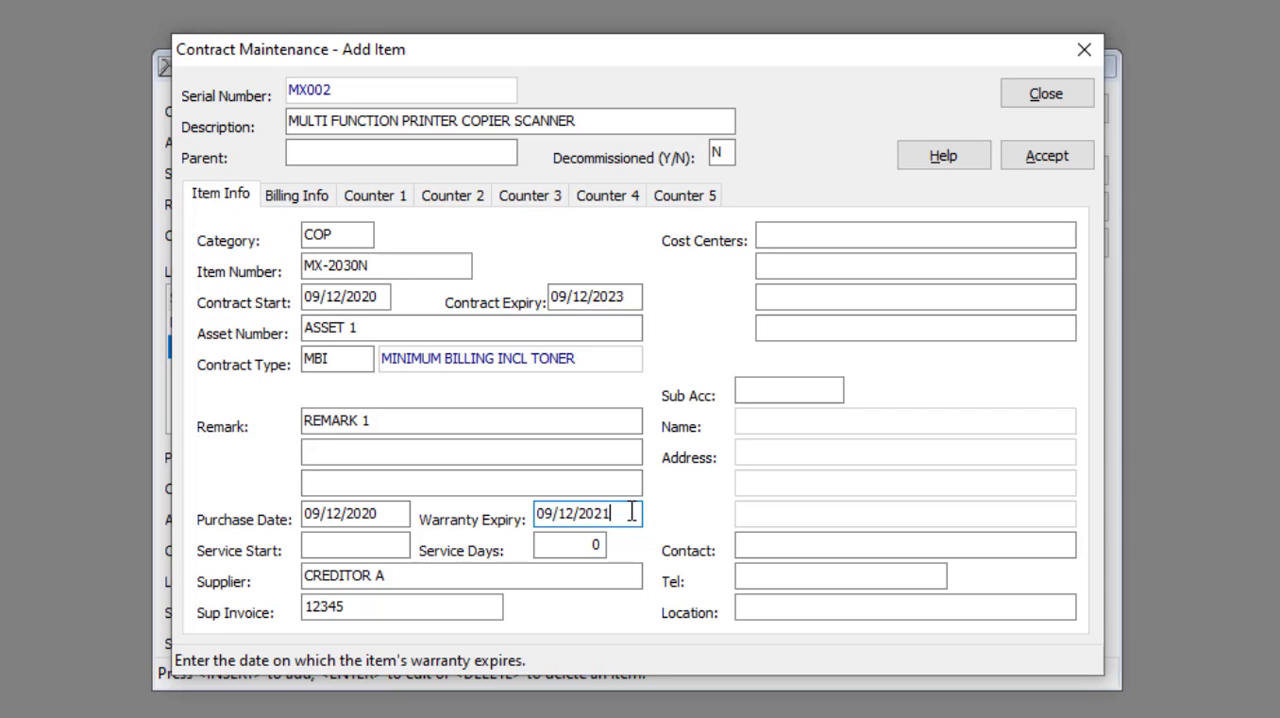
click(379, 545)
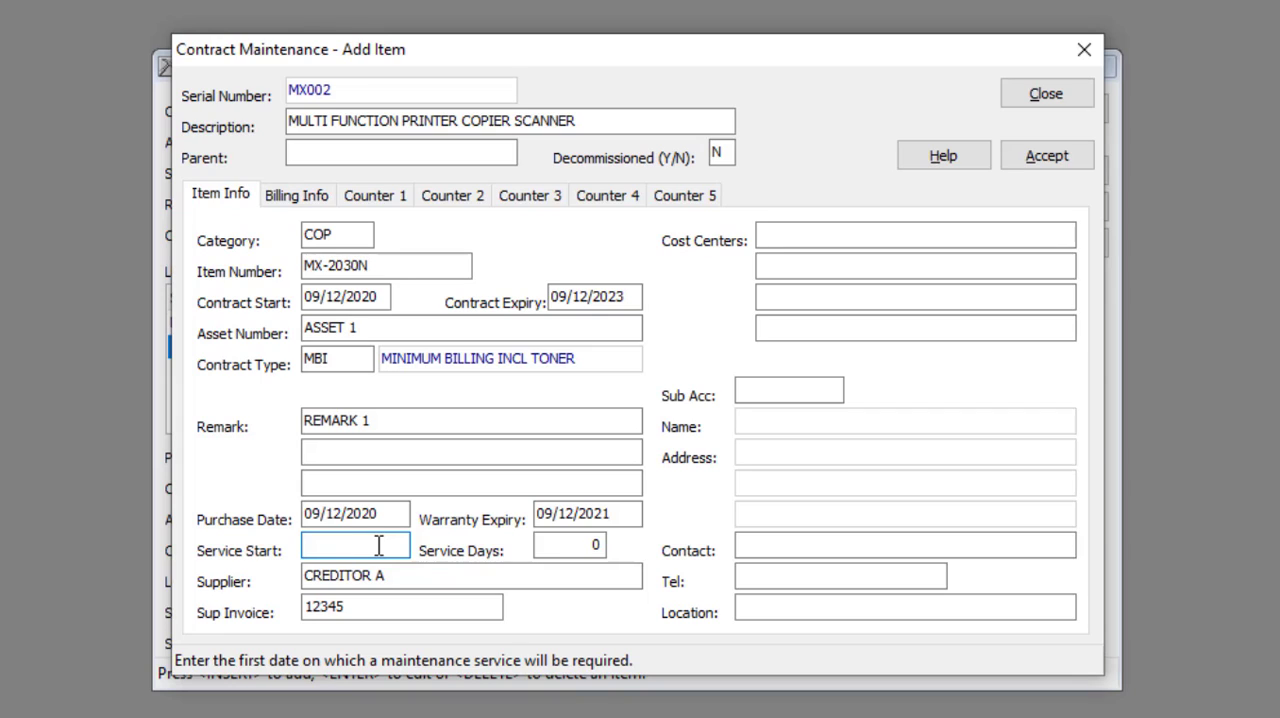
click(594, 545)
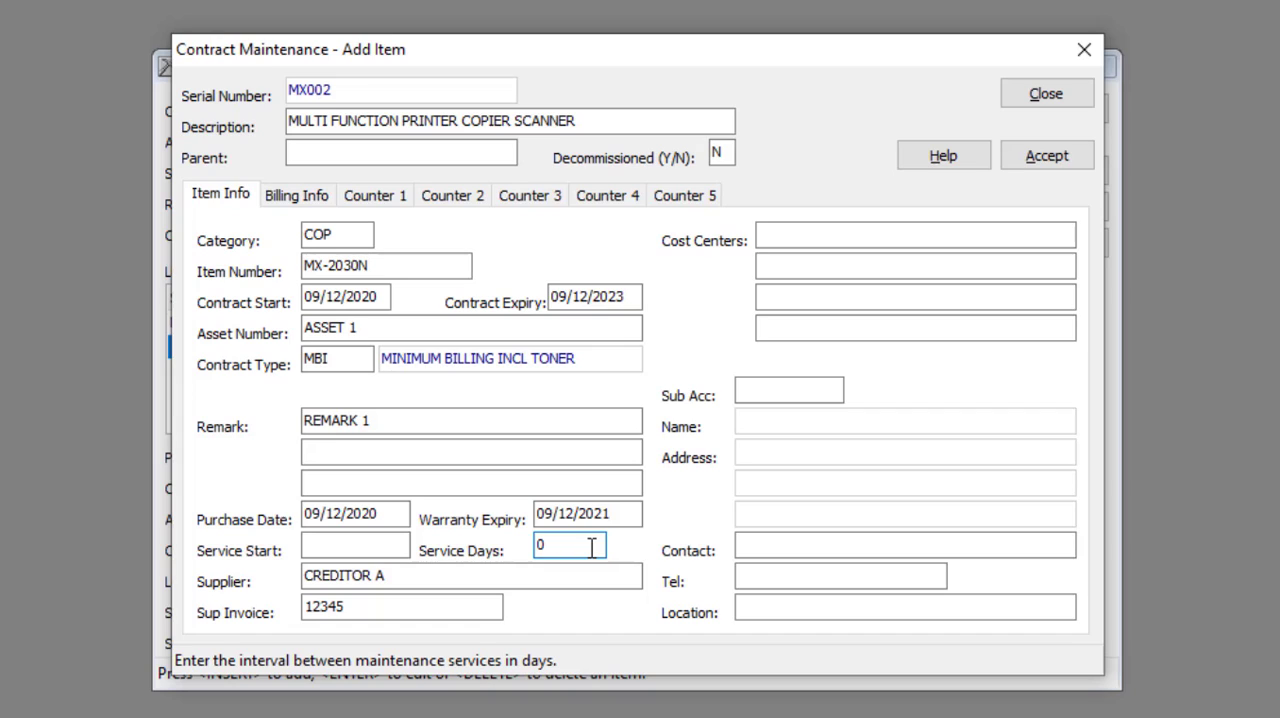
Step: Set the supplier invoice of the contract item to 2468
click(420, 581)
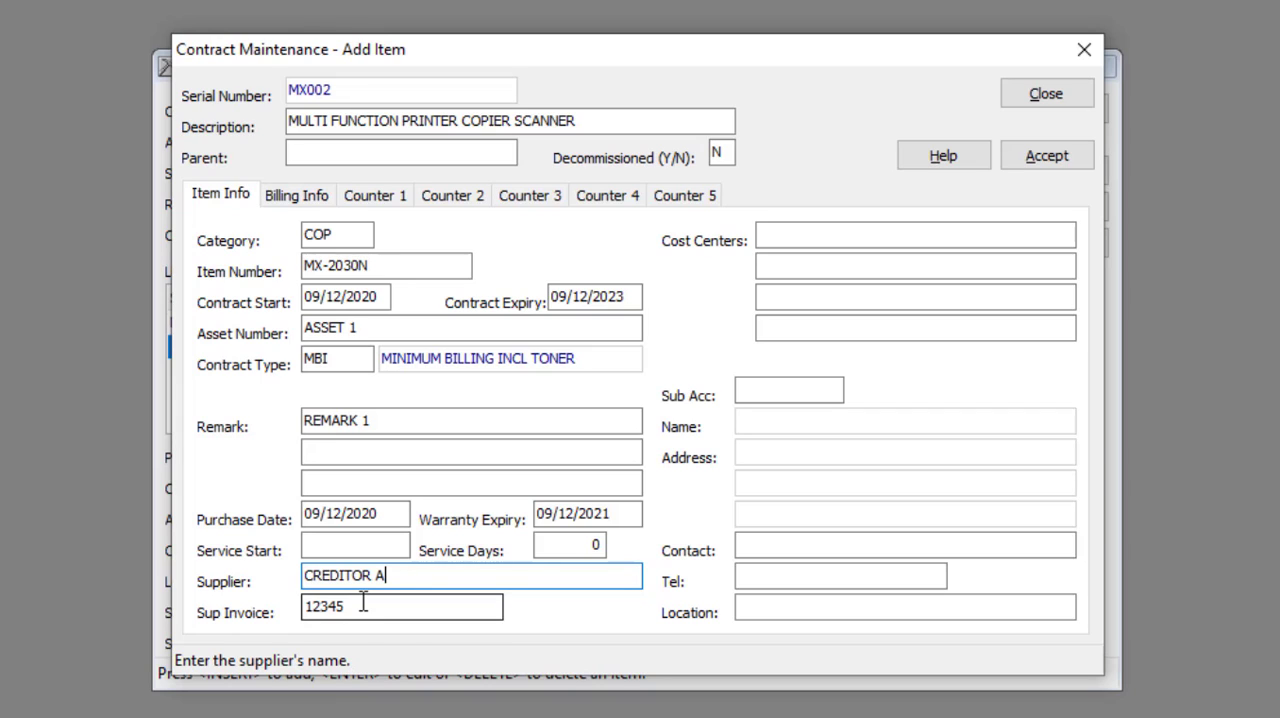
key(Tab)
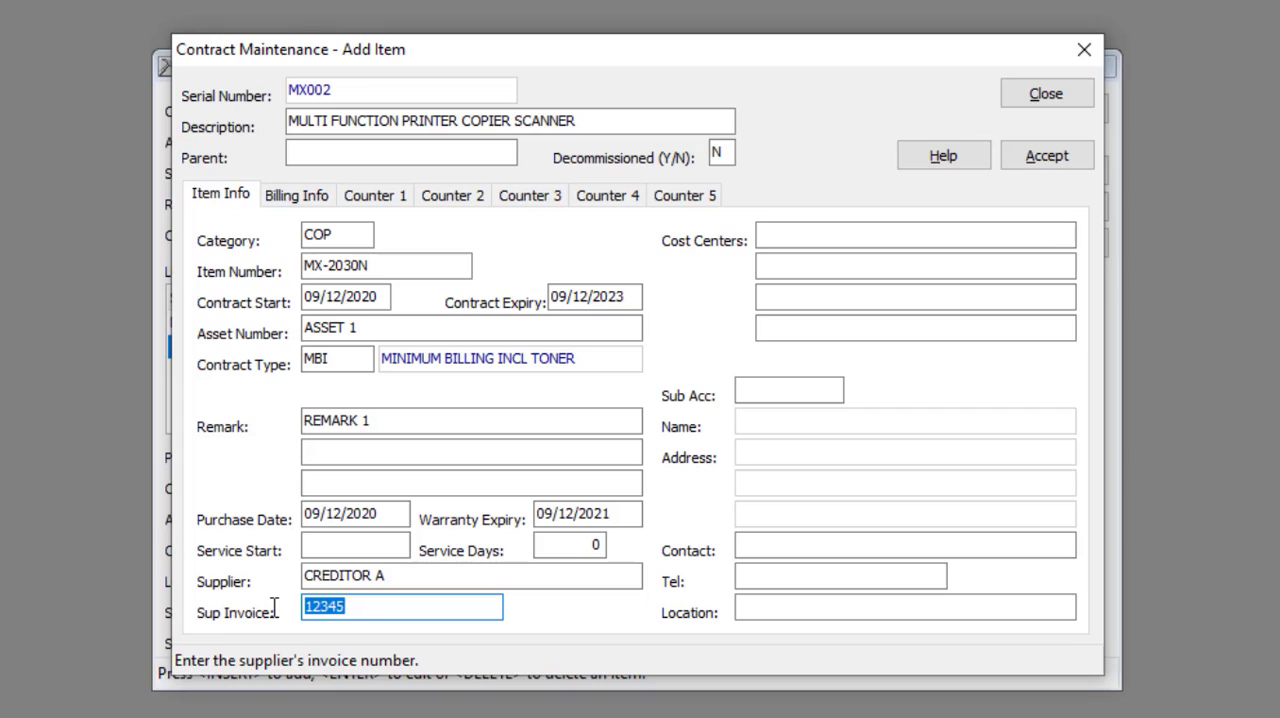
text(2468)
Step: Search the debtors by account name and assign the MAKRO HEAD OFFICE account as the item's sub account
click(837, 235)
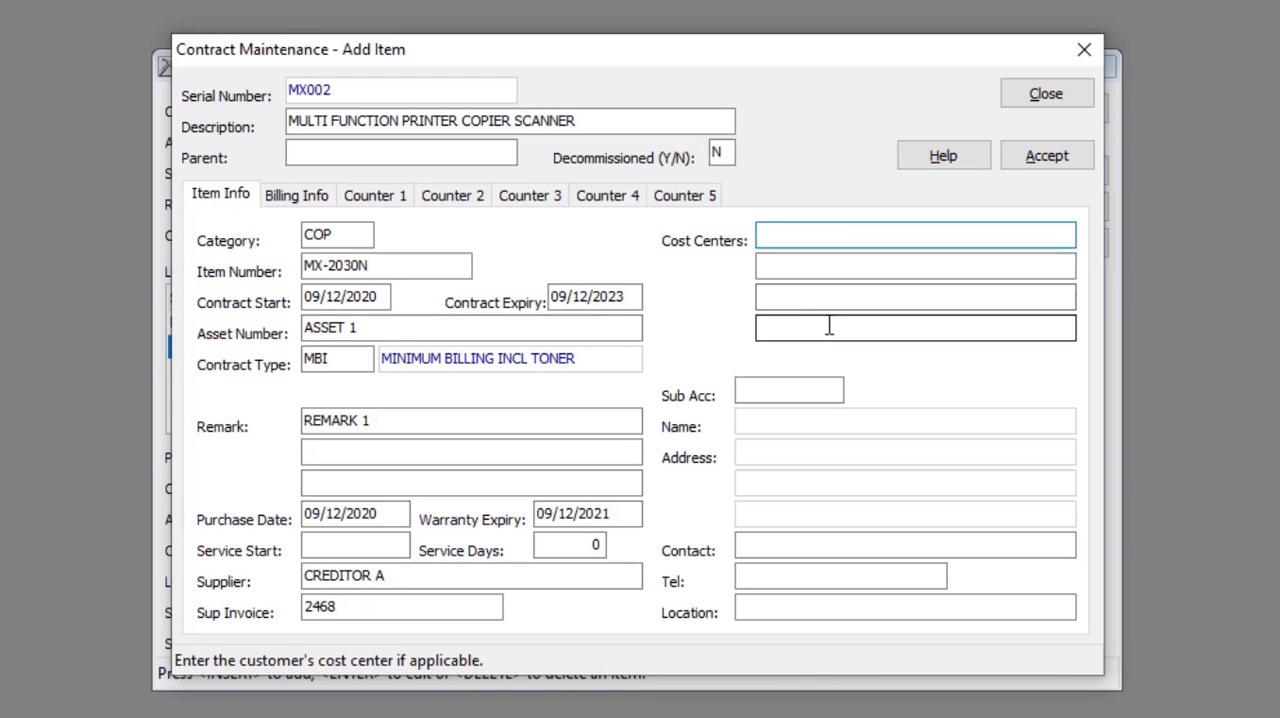
double_click(783, 394)
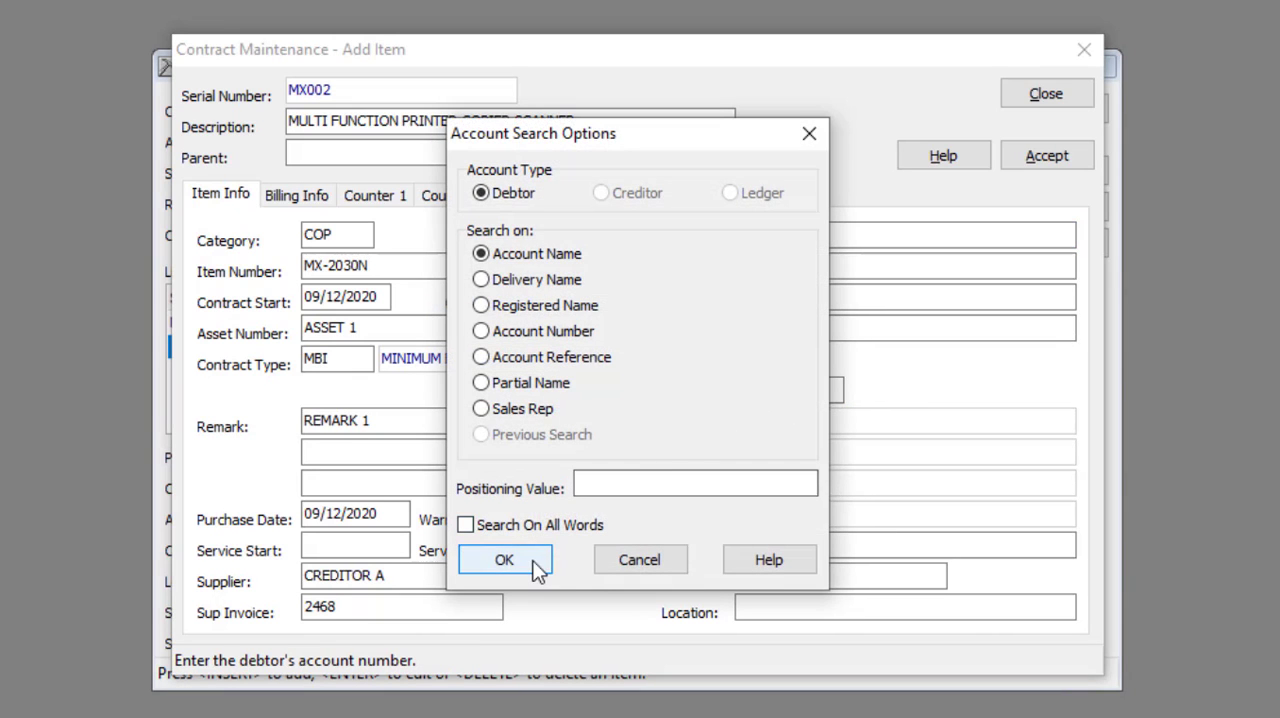
click(537, 567)
click(677, 108)
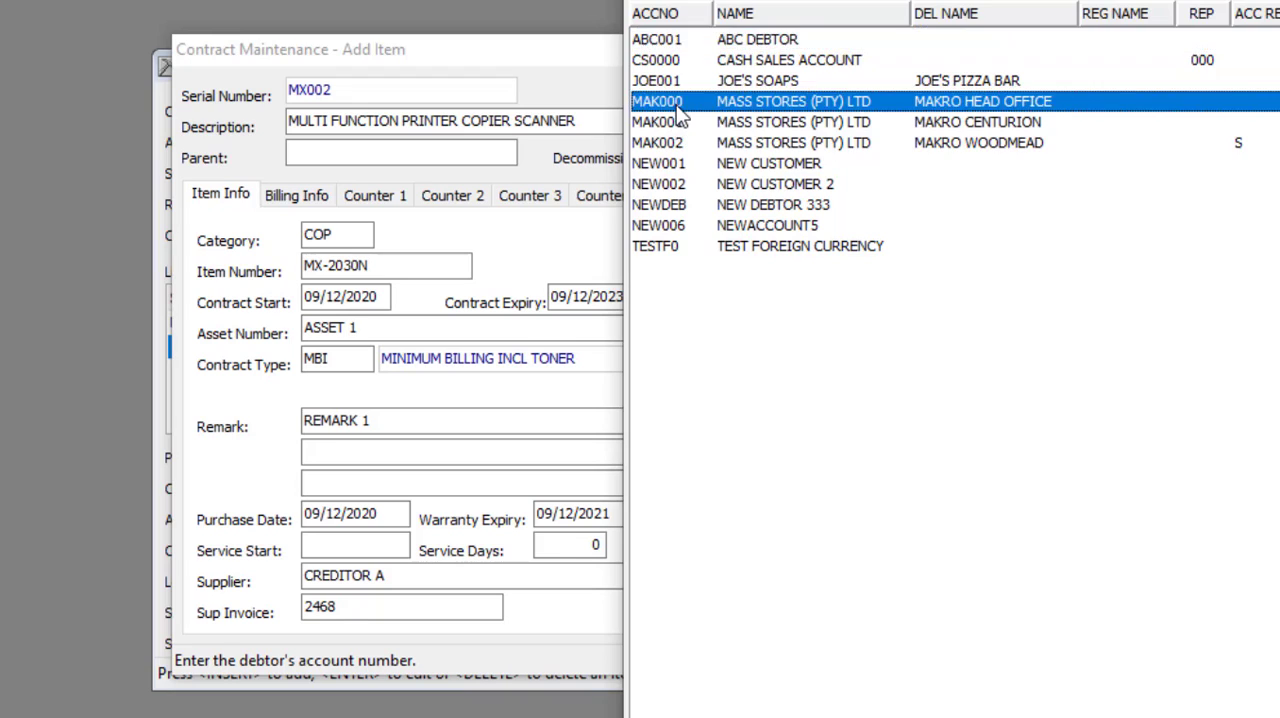
double_click(677, 110)
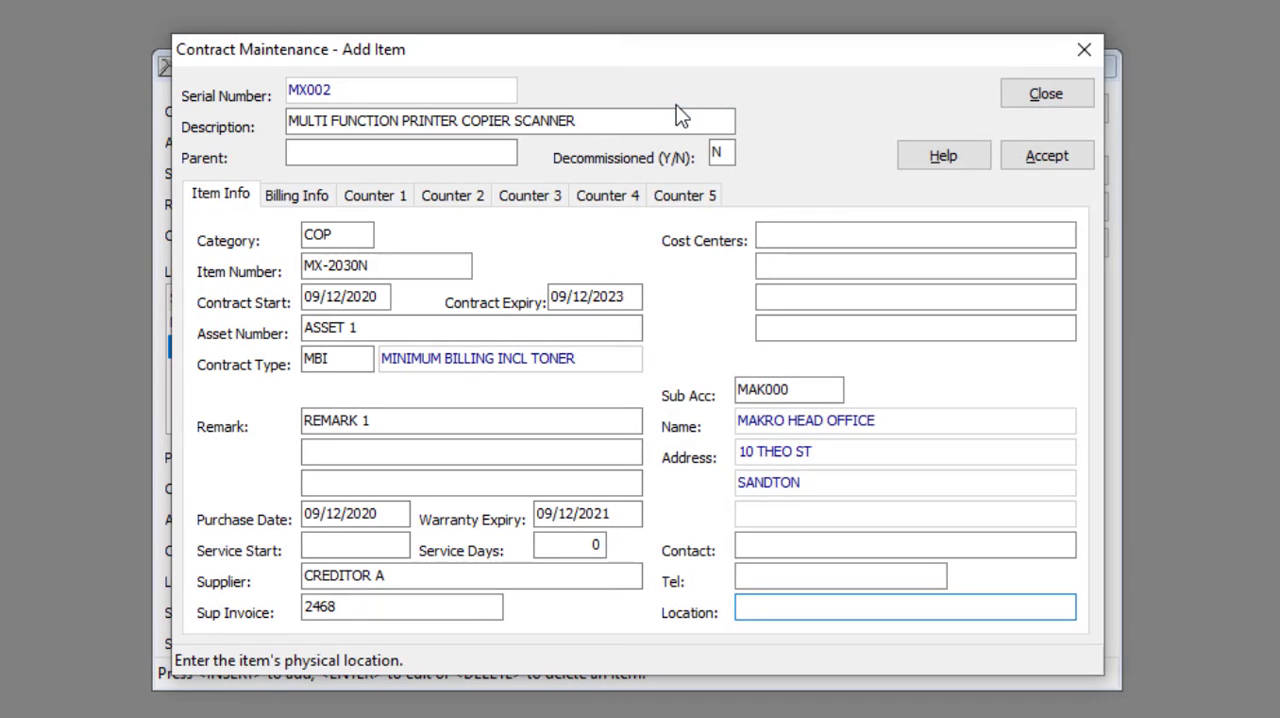
Step: Enter the contact person's name and telephone number for the contract item
click(752, 552)
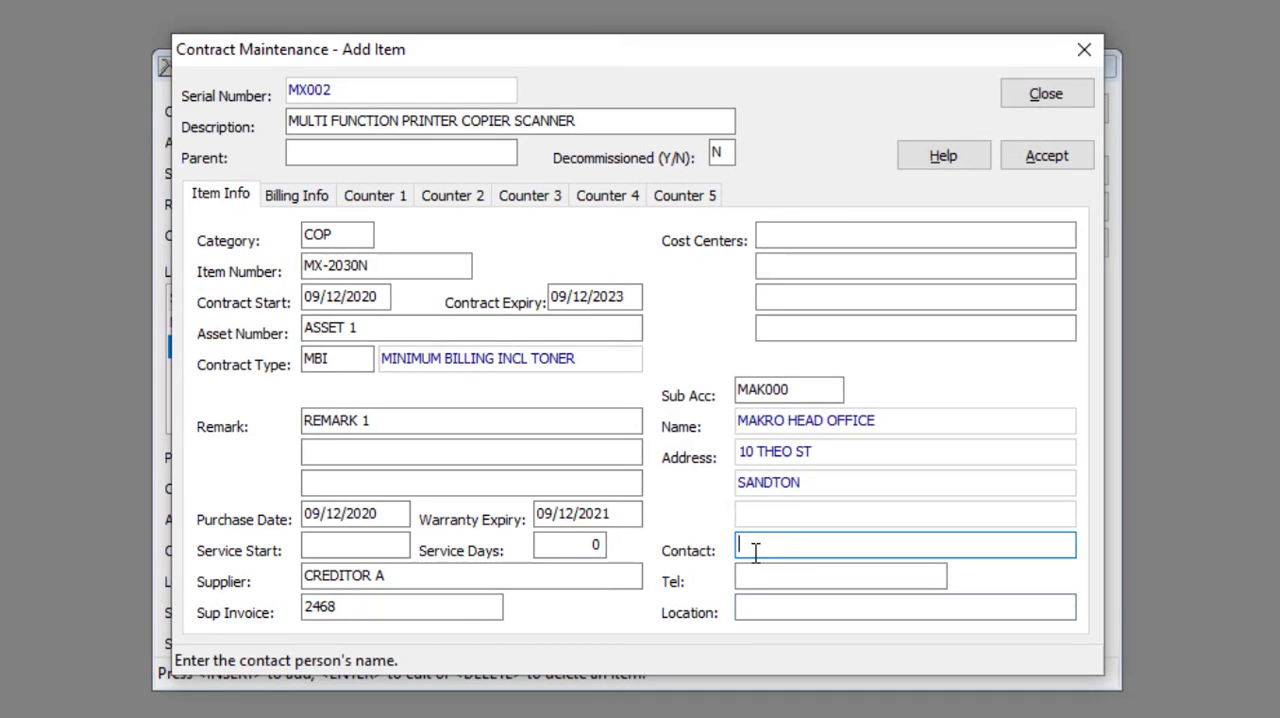
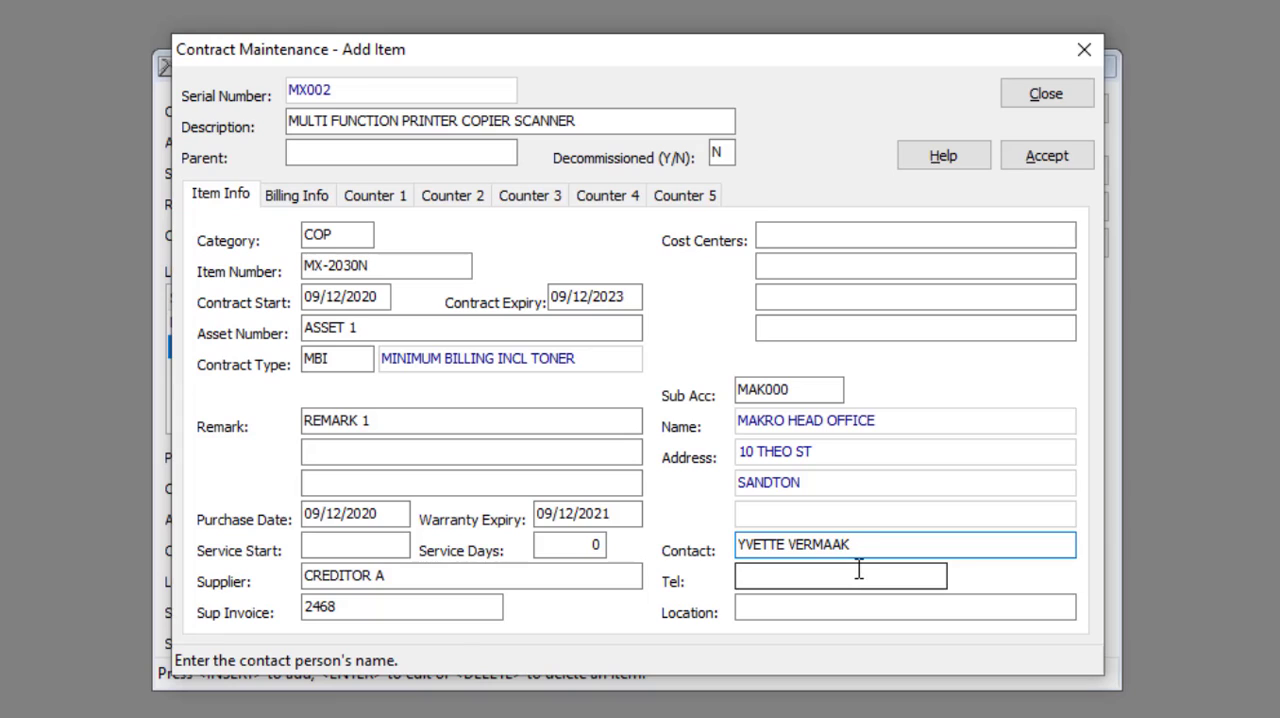
click(857, 569)
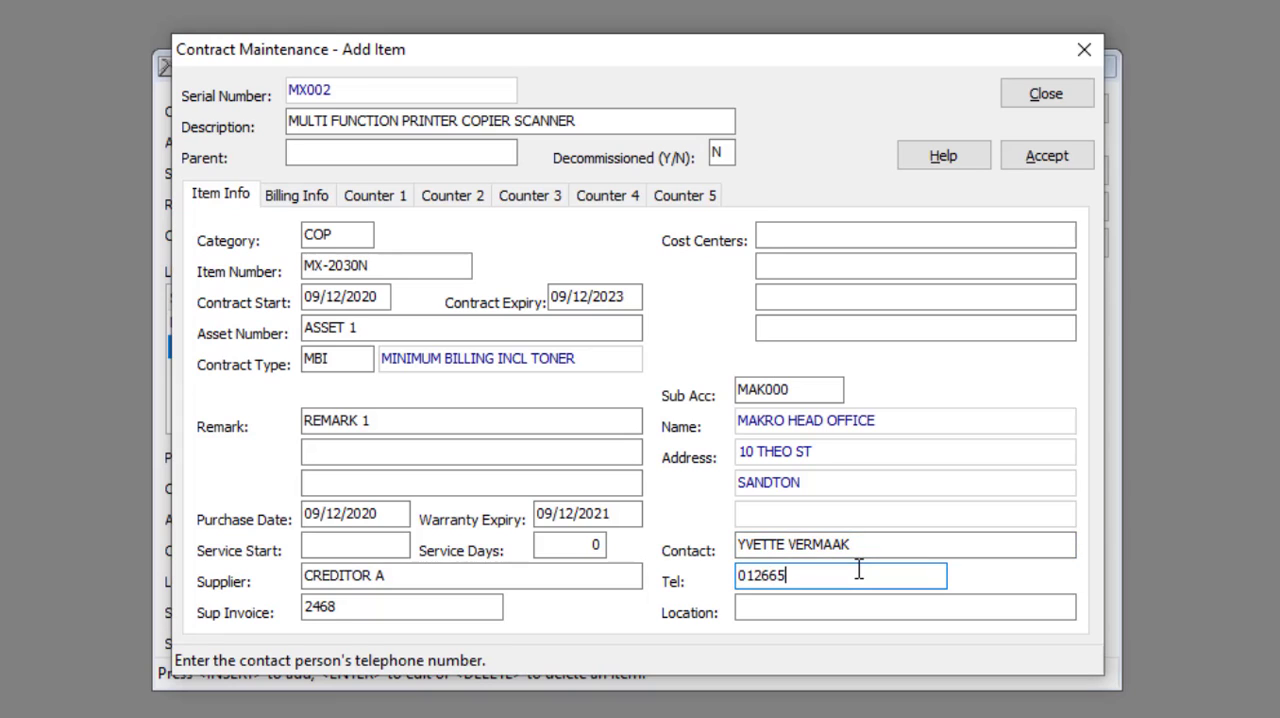
Step: Set the contract item's physical location to MAIN OFFICE
click(845, 606)
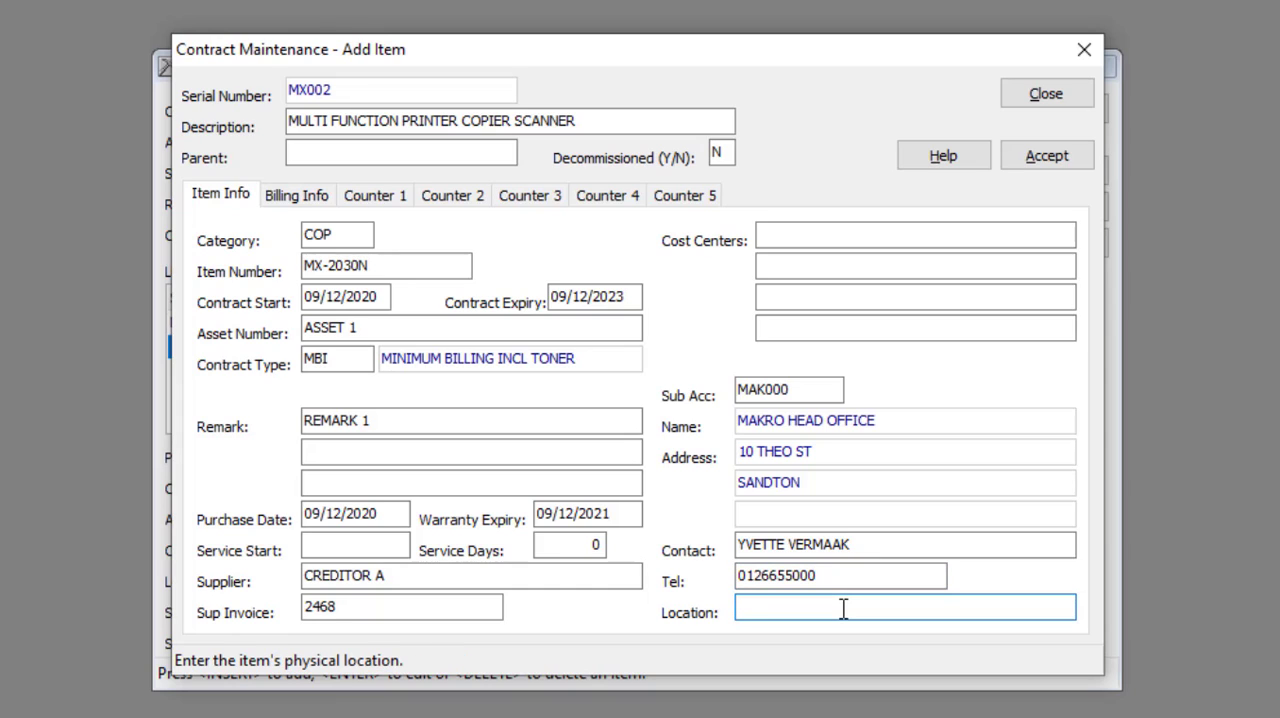
text(MAIN OFFICE)
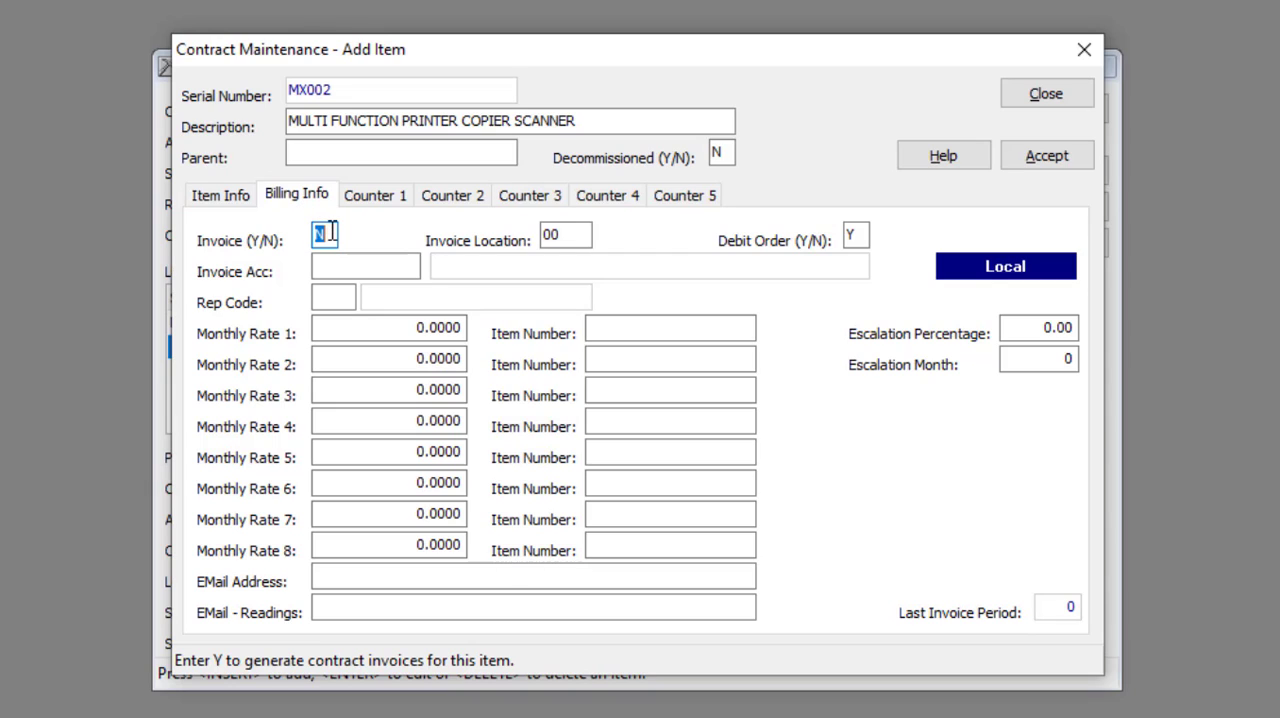
Step: Enable the generation of contract invoices for the item in its billing information
text(Y)
click(567, 235)
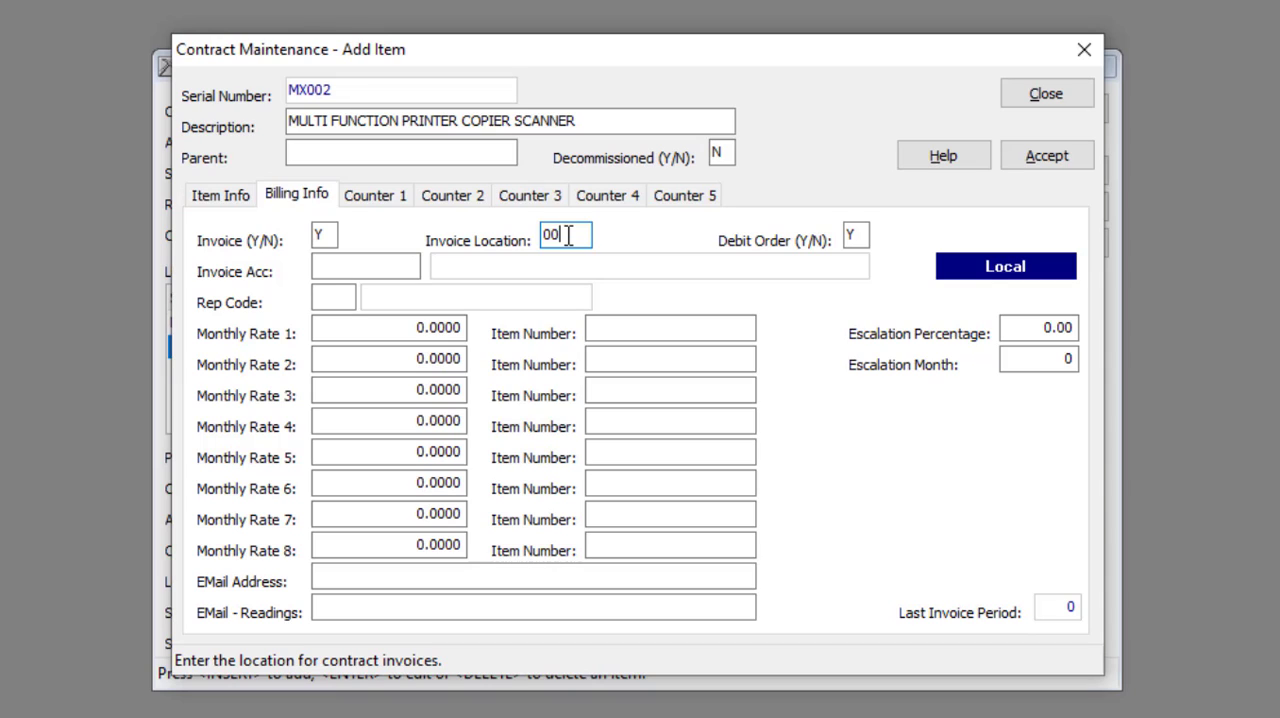
click(864, 236)
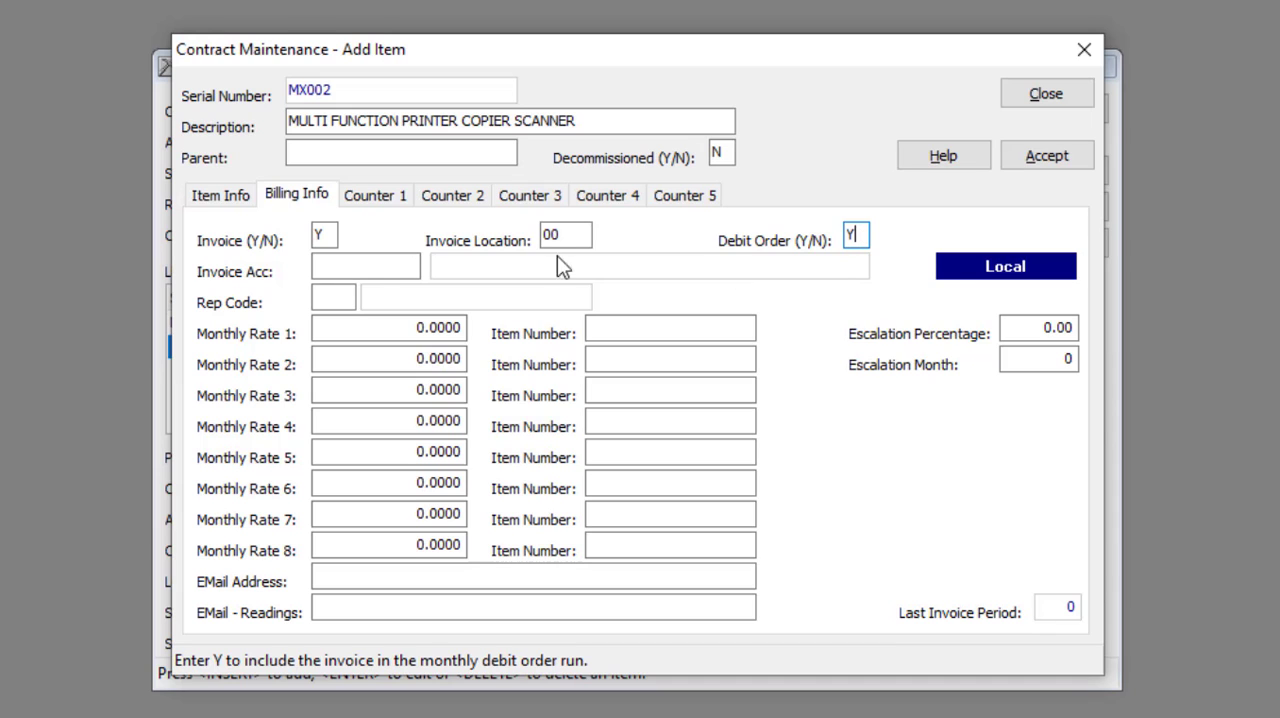
Step: Search the debtors by account name and assign the MAKRO HEAD OFFICE account as the item's invoice account
click(373, 266)
double_click(373, 266)
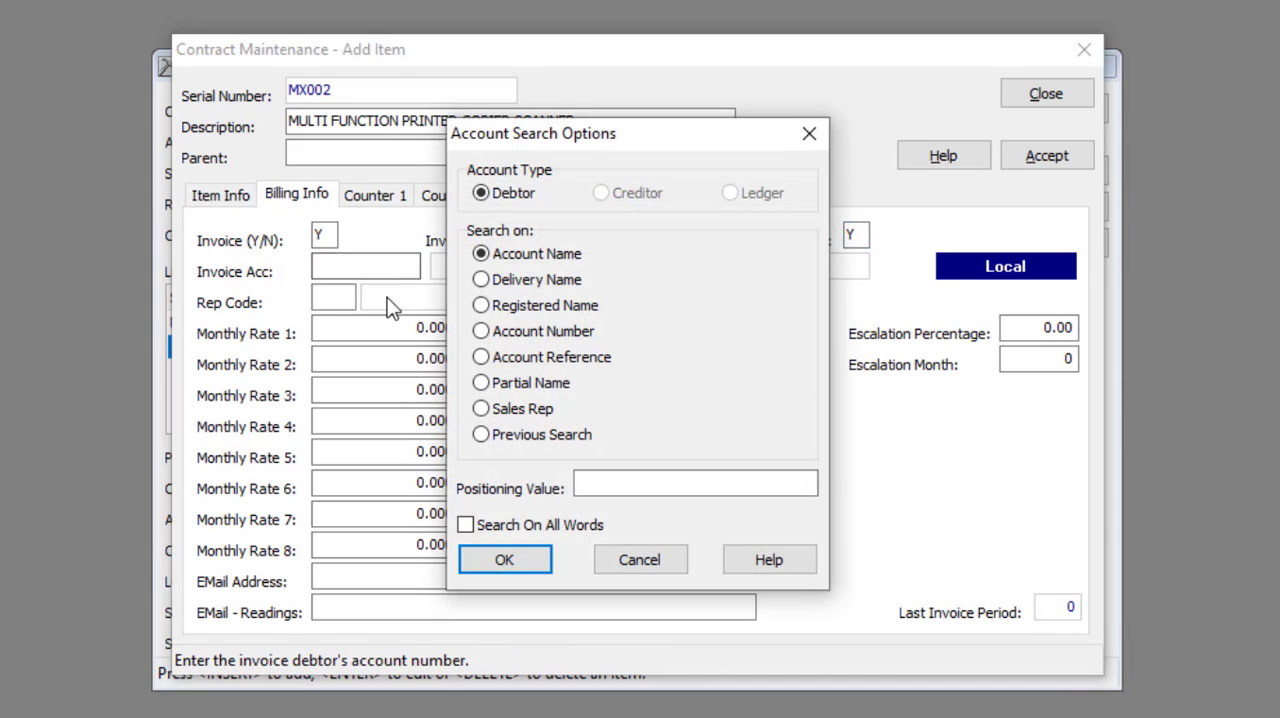
click(517, 551)
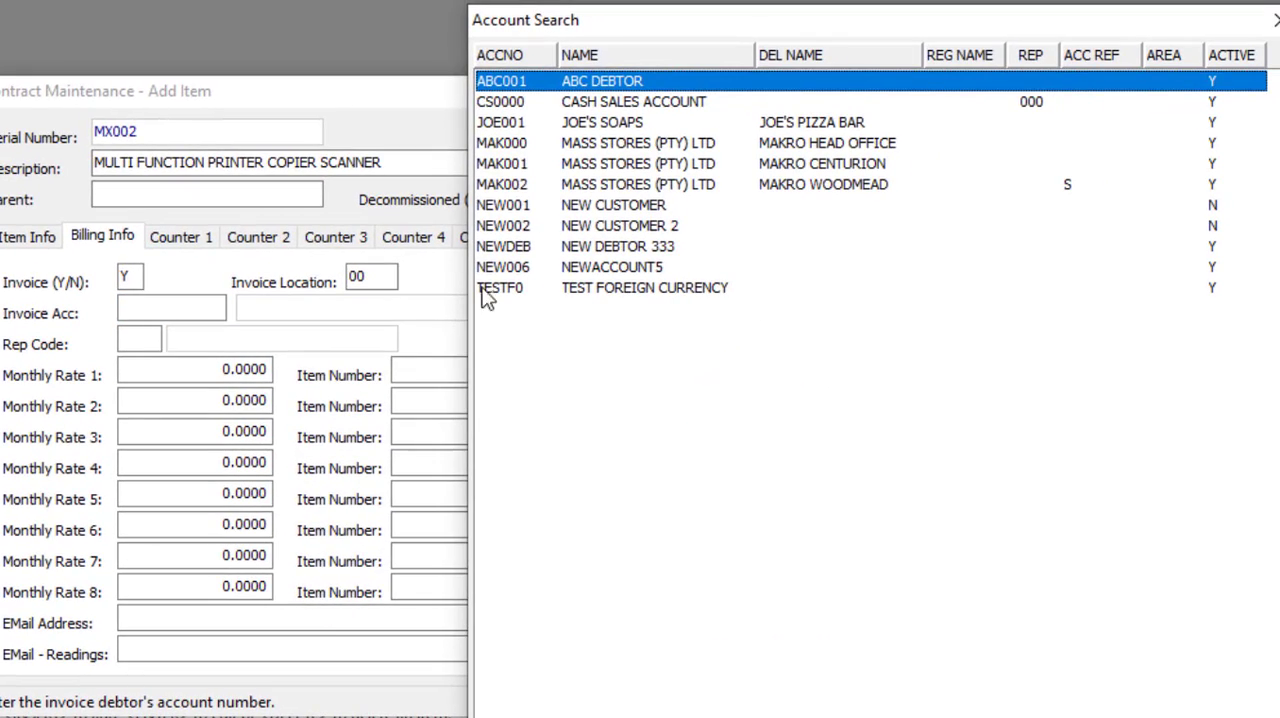
double_click(519, 142)
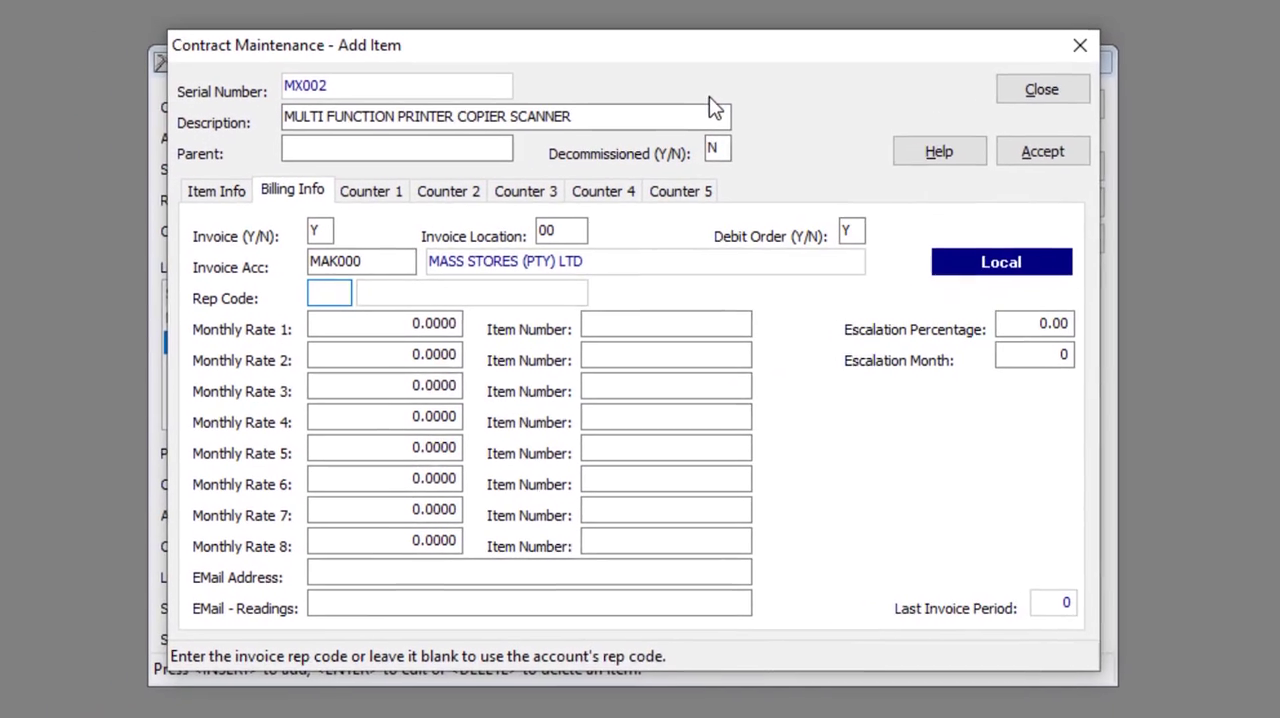
Step: Set the invoice rep code to 200 and Monthly Rate 1 to 3500
text(200)
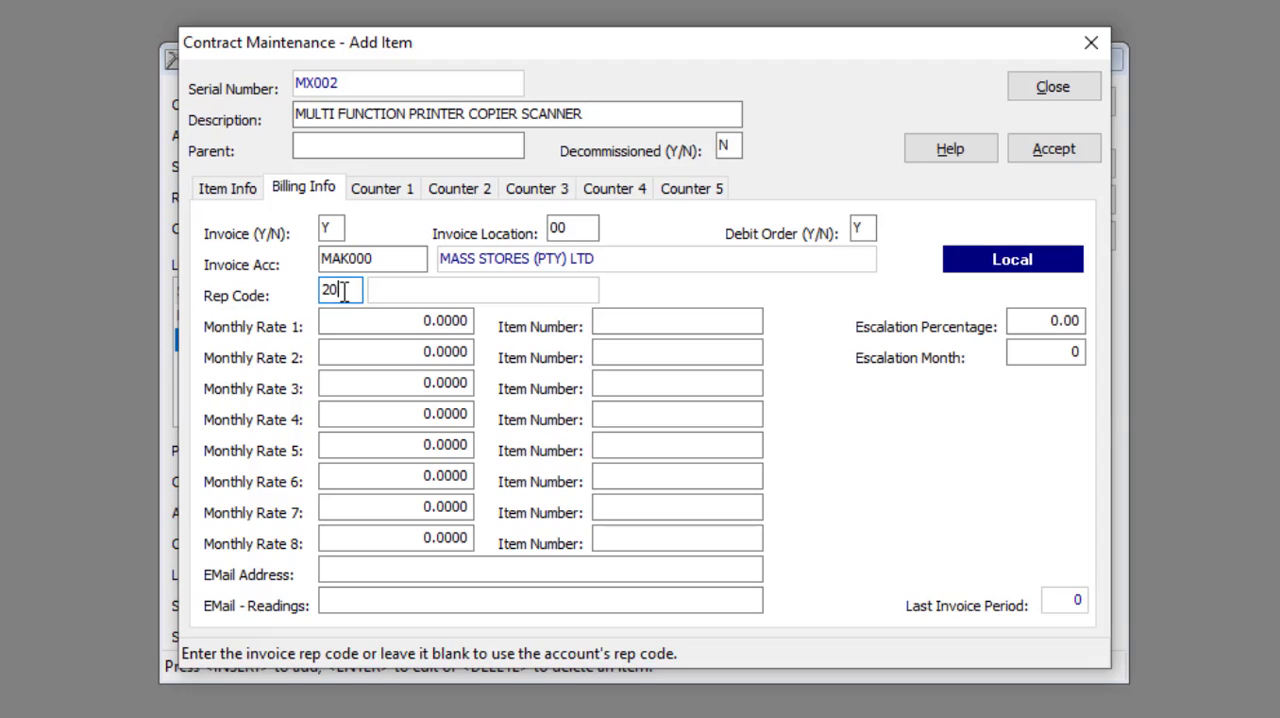
key(Return)
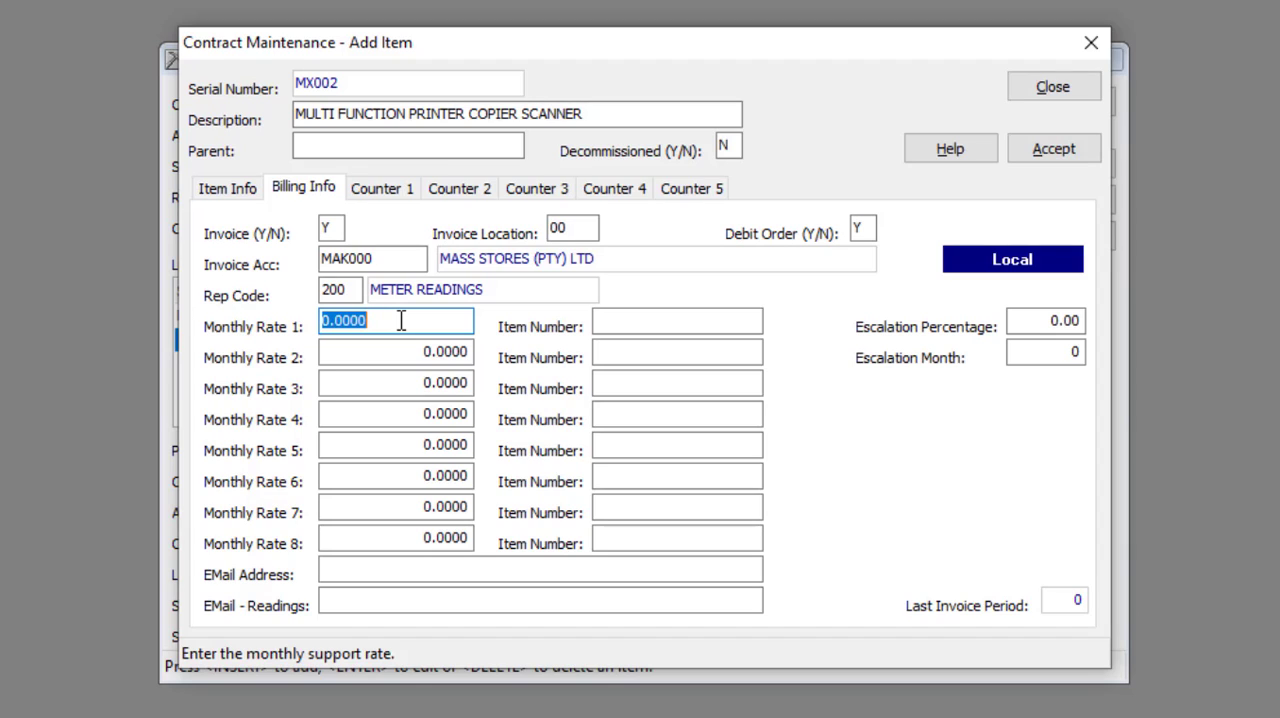
text(3500)
key(Tab)
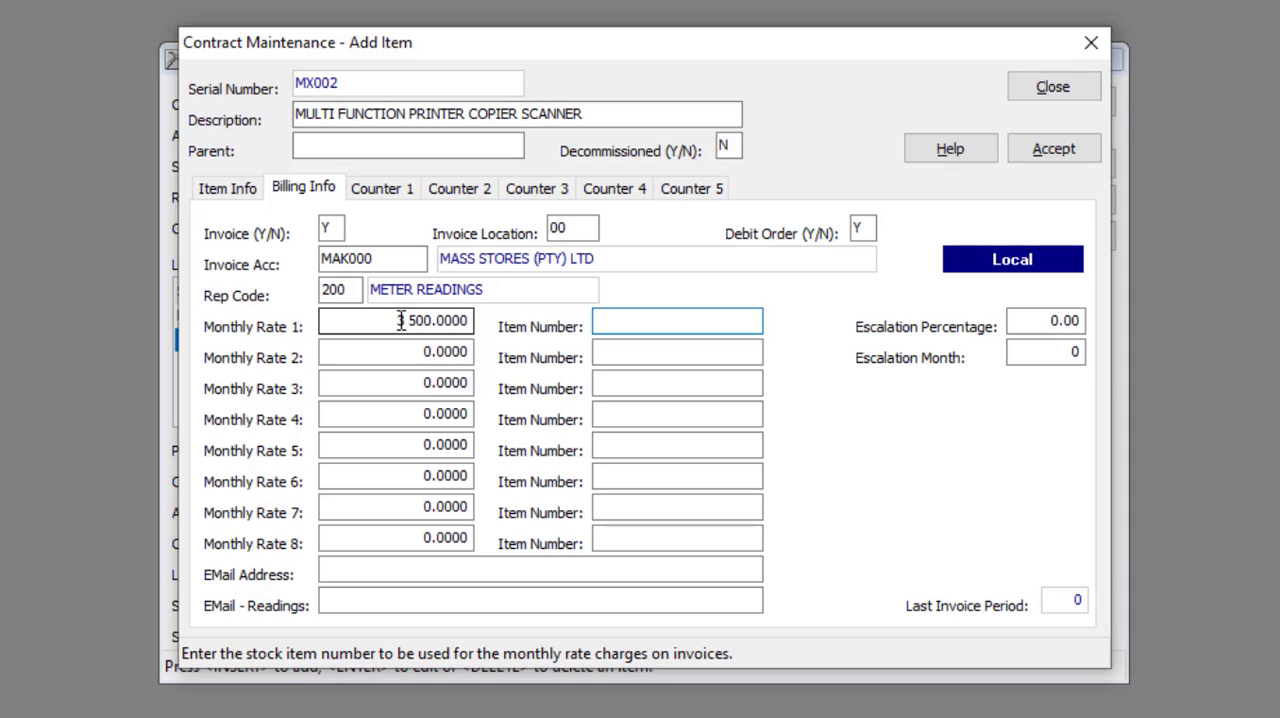
Step: Search the stock items by category and assign the minimum billing item MBILL to Monthly Rate 1
double_click(613, 322)
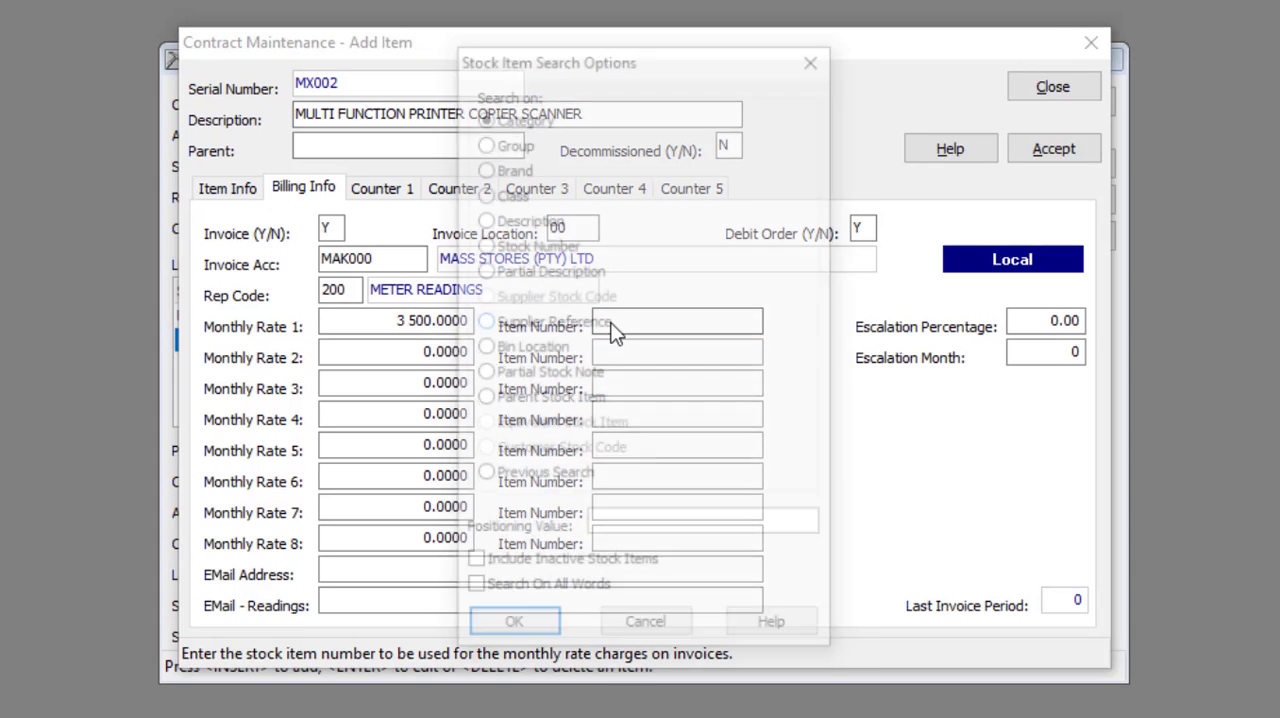
click(525, 640)
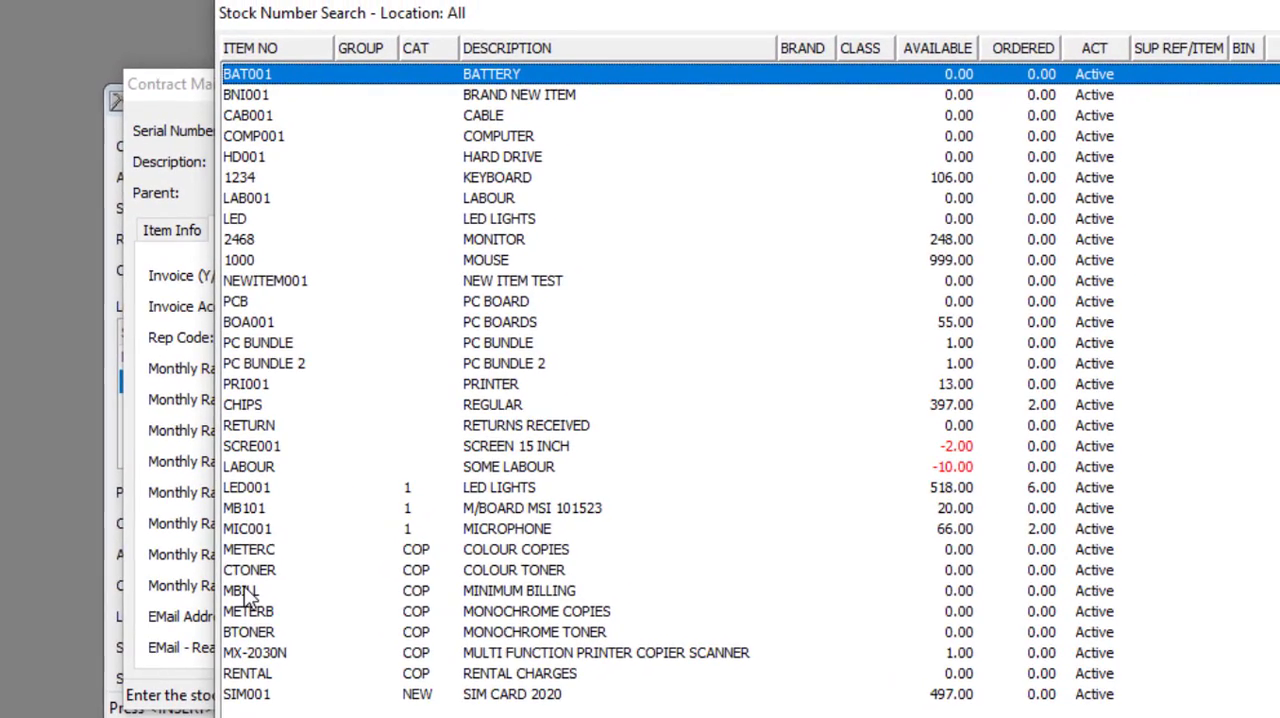
double_click(245, 592)
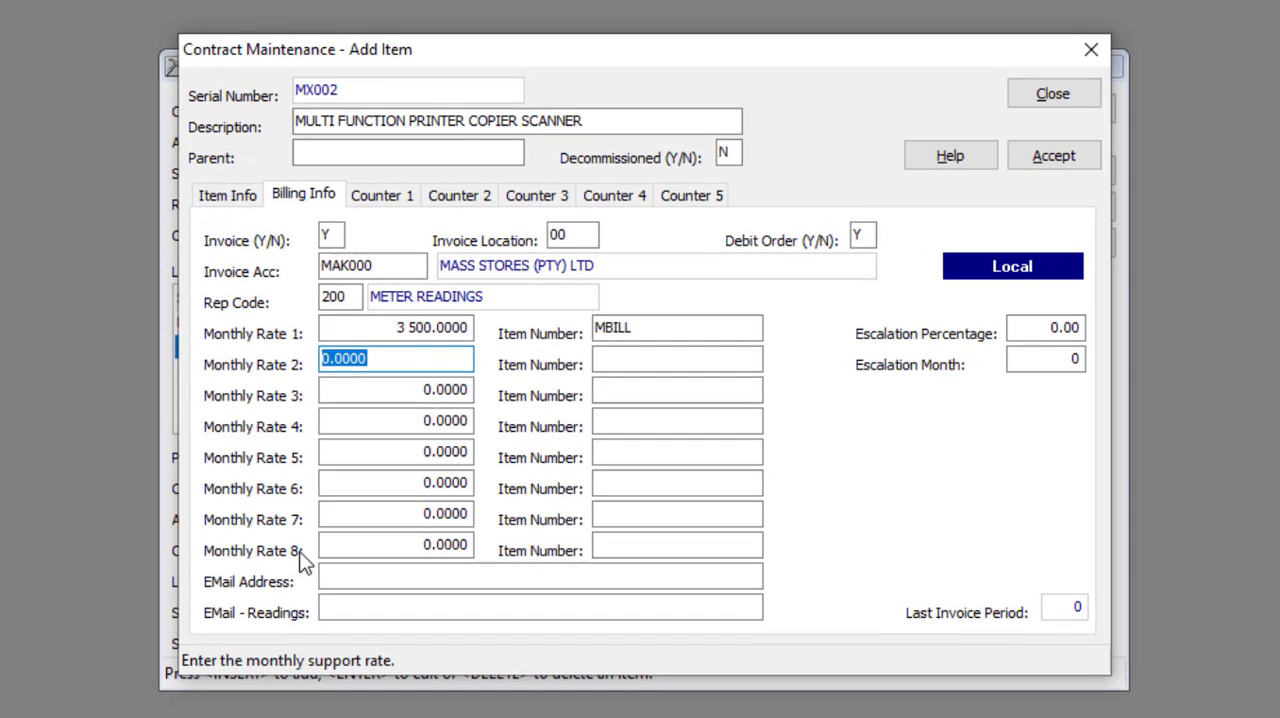
click(388, 362)
click(632, 362)
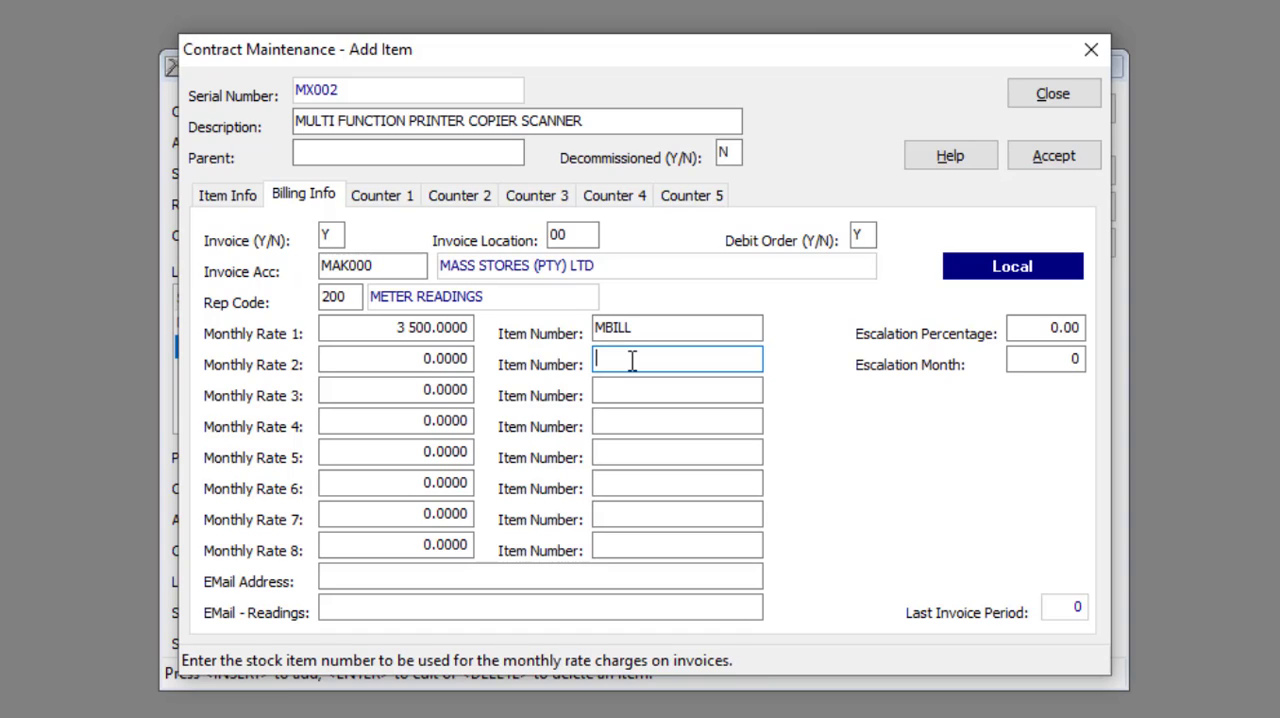
Step: Enter the billing e-mail address and the e-mail address for reading vouchers
click(392, 574)
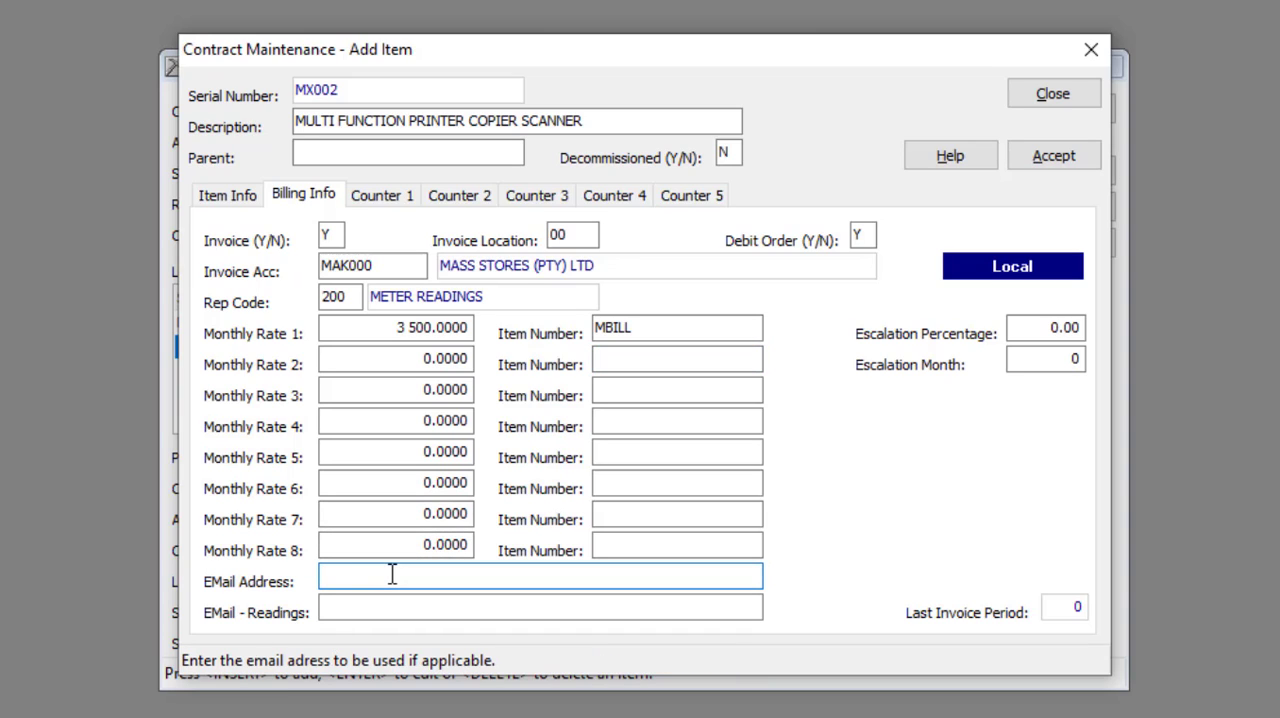
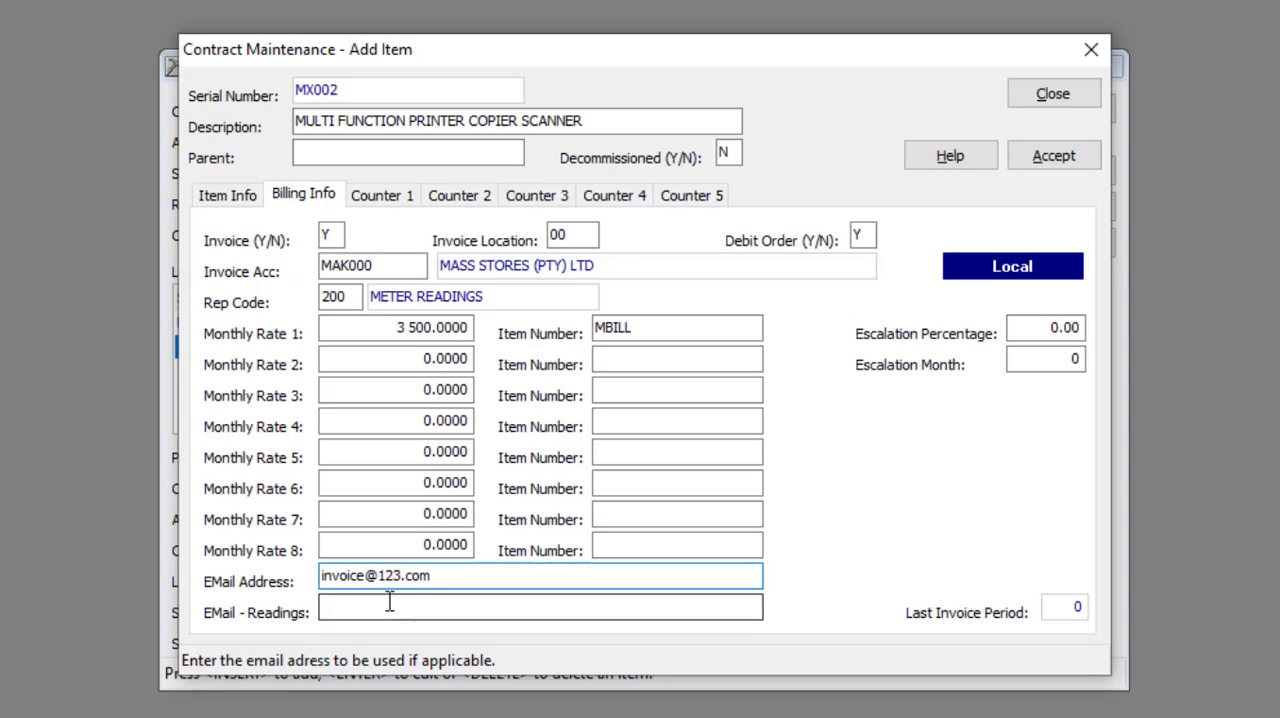
click(389, 606)
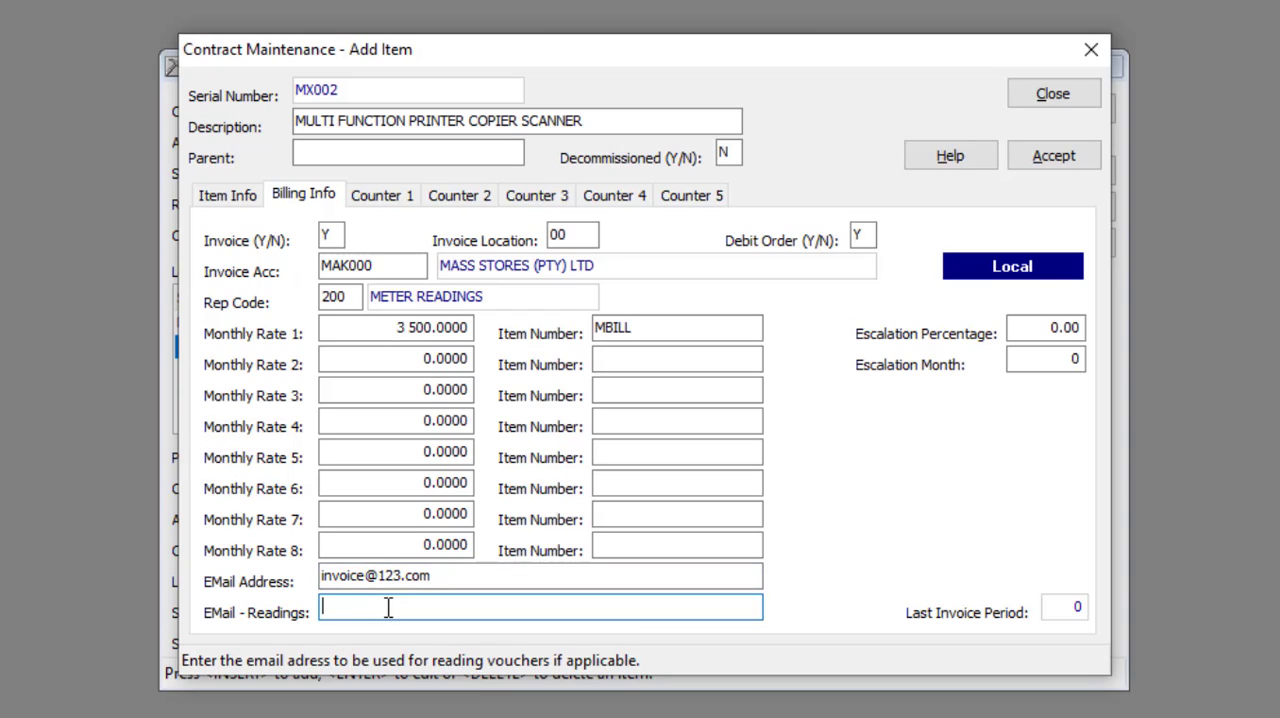
Step: Set the contract escalation percentage to 10 and the escalation month to 12
click(1063, 327)
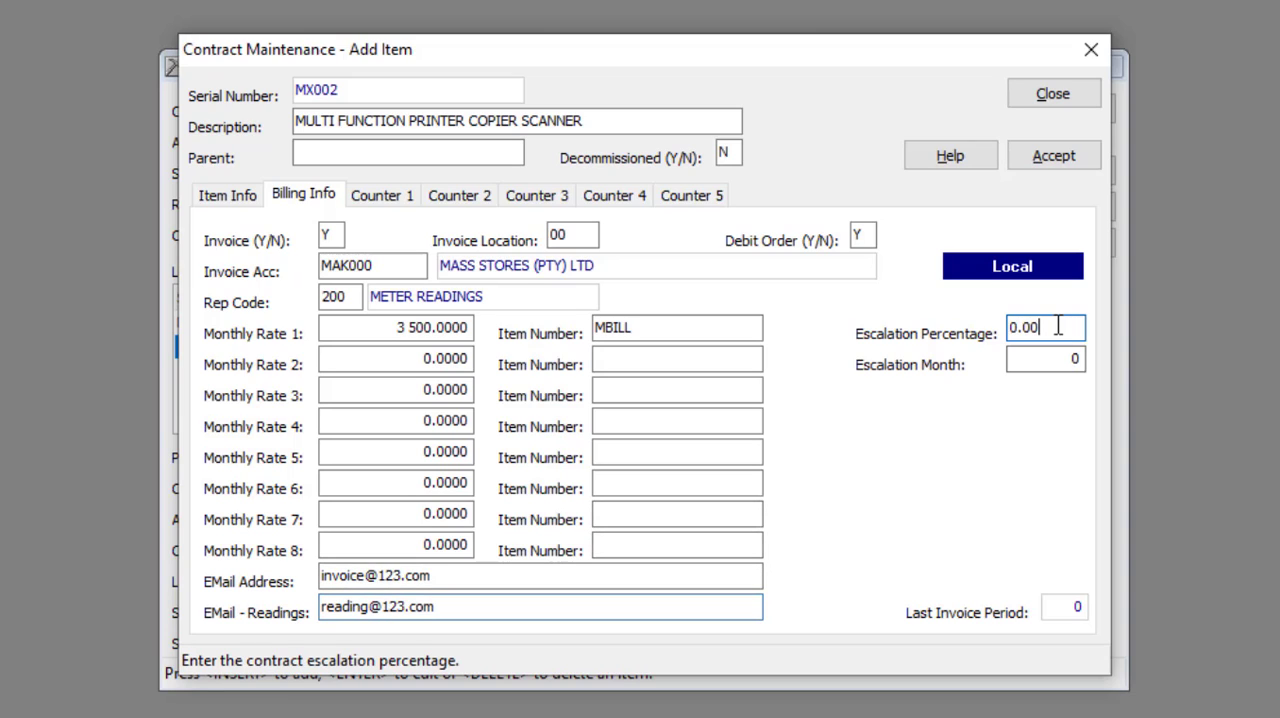
drag(1063, 327, 1005, 333)
text(10)
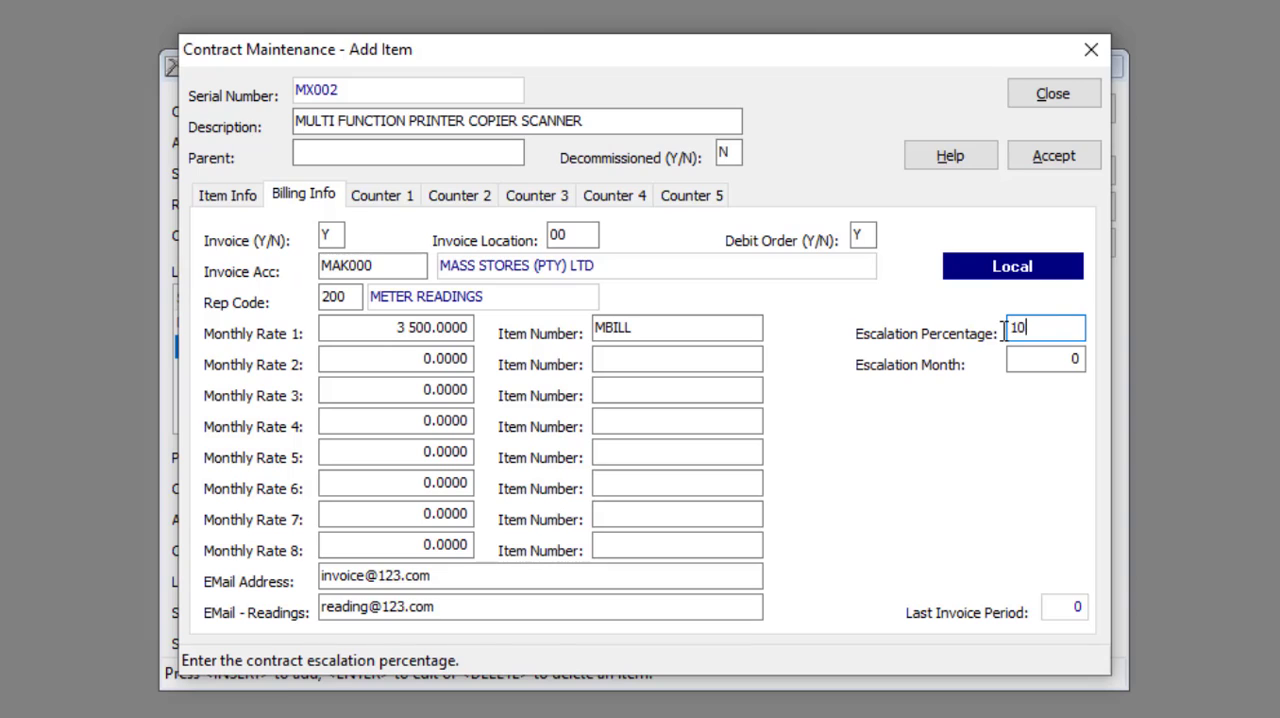
key(Tab)
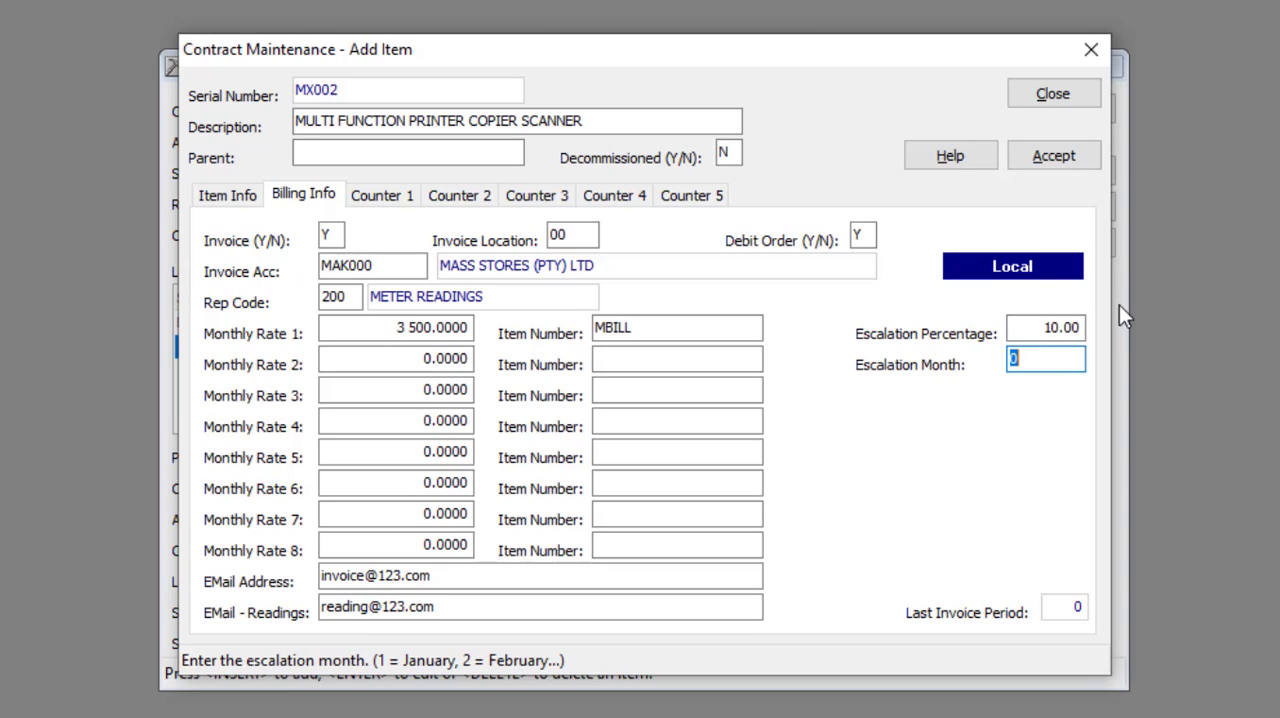
text(12)
Step: Describe the item's first counter as MONOCHROME
click(389, 196)
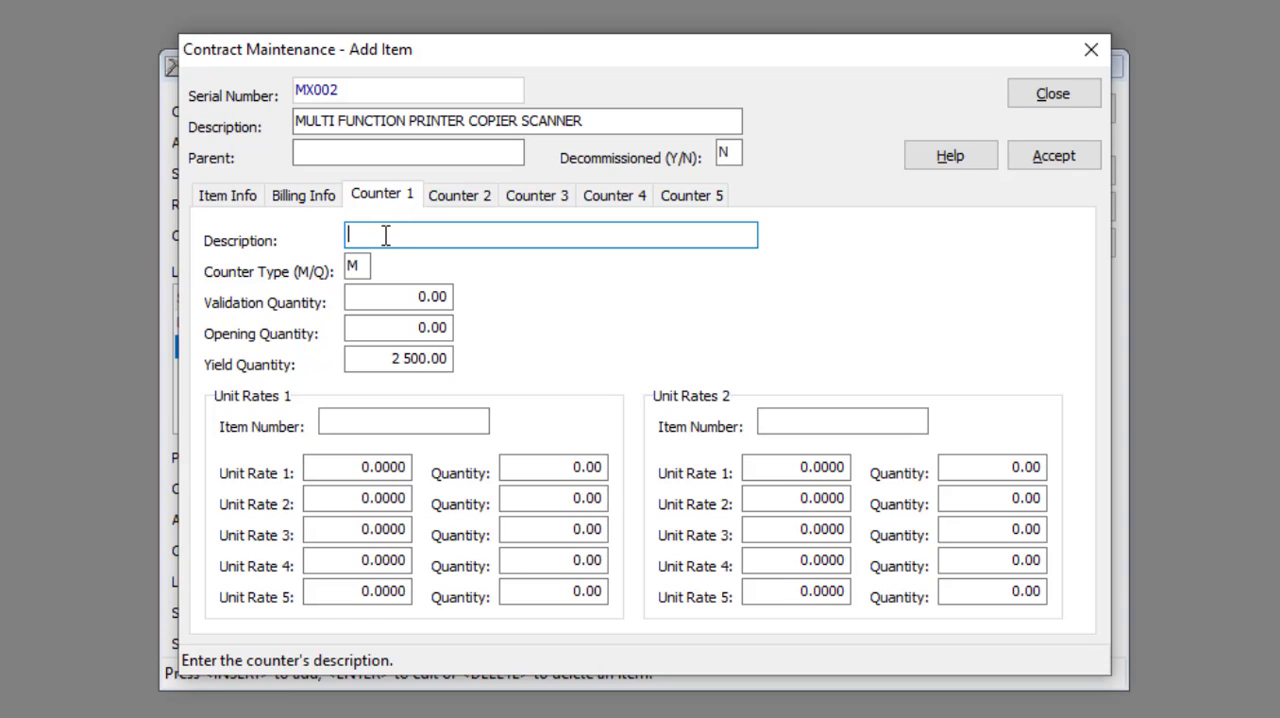
text(MONOCHROME)
click(369, 264)
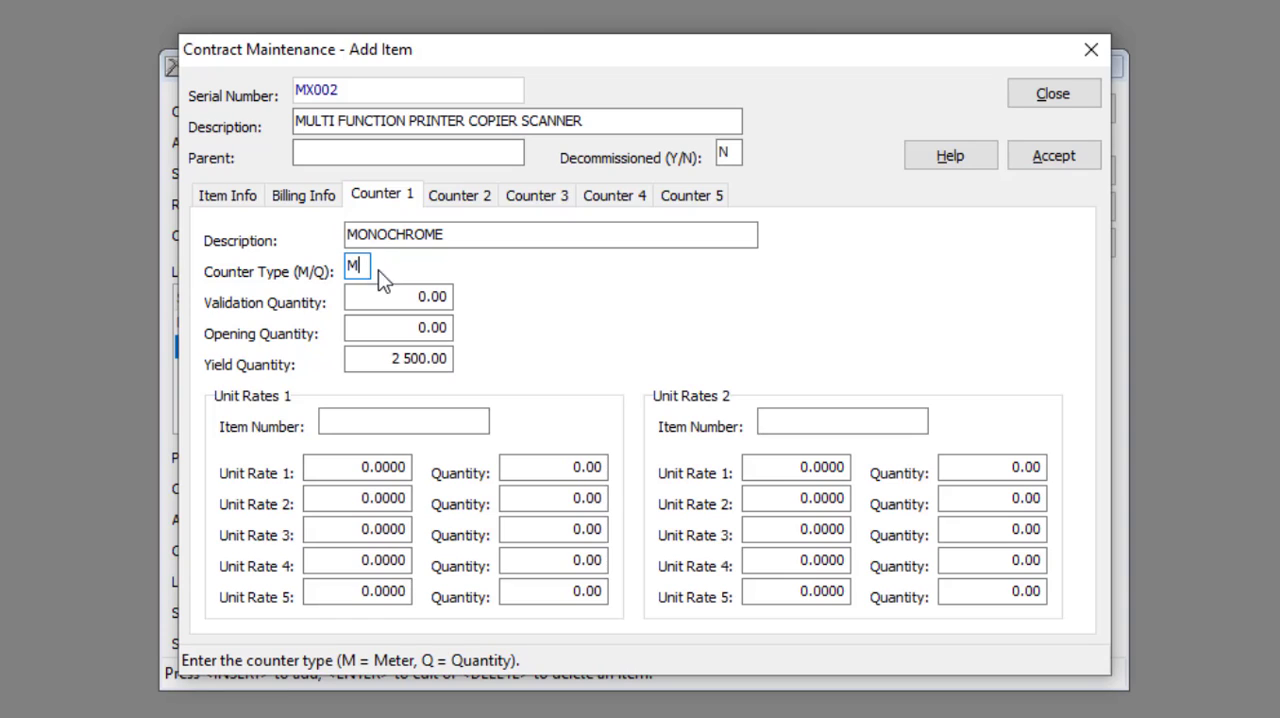
Step: Set the monochrome counter's validation quantity to 5000 and its opening quantity to 10
click(432, 292)
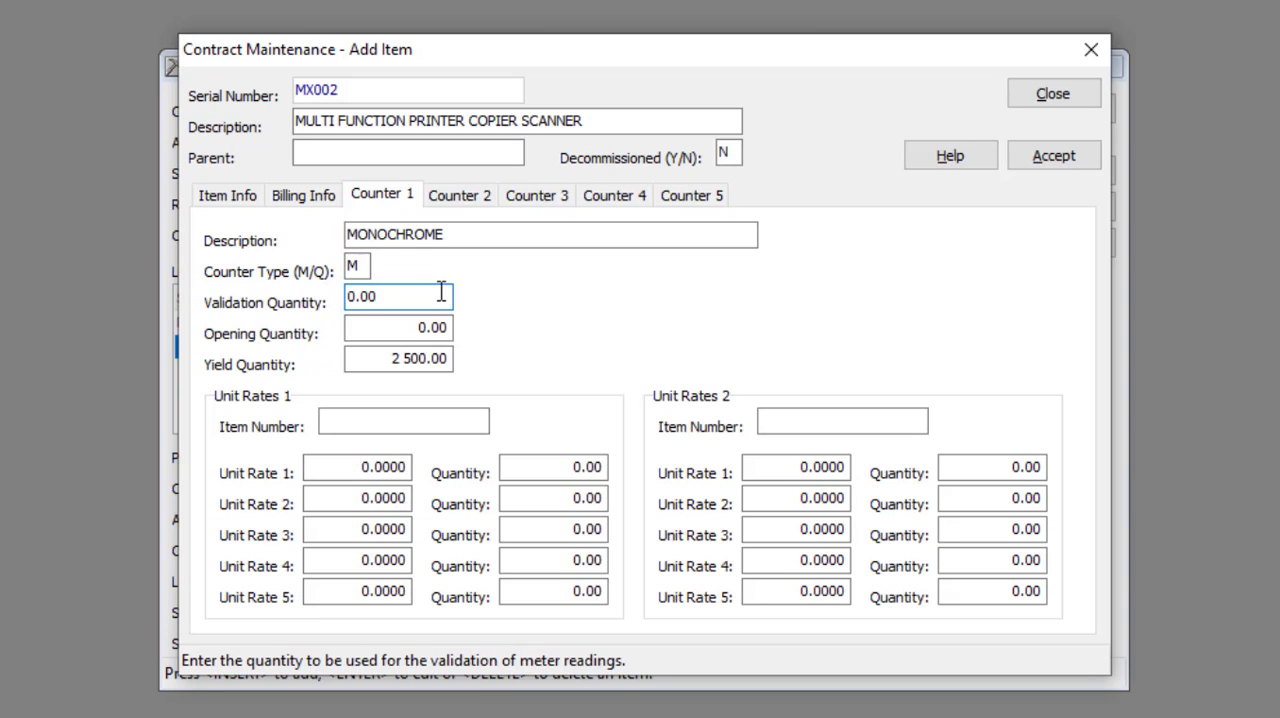
key(BackSpace)
key(BackSpace)
key(BackSpace)
key(BackSpace)
text(5 000)
key(Tab)
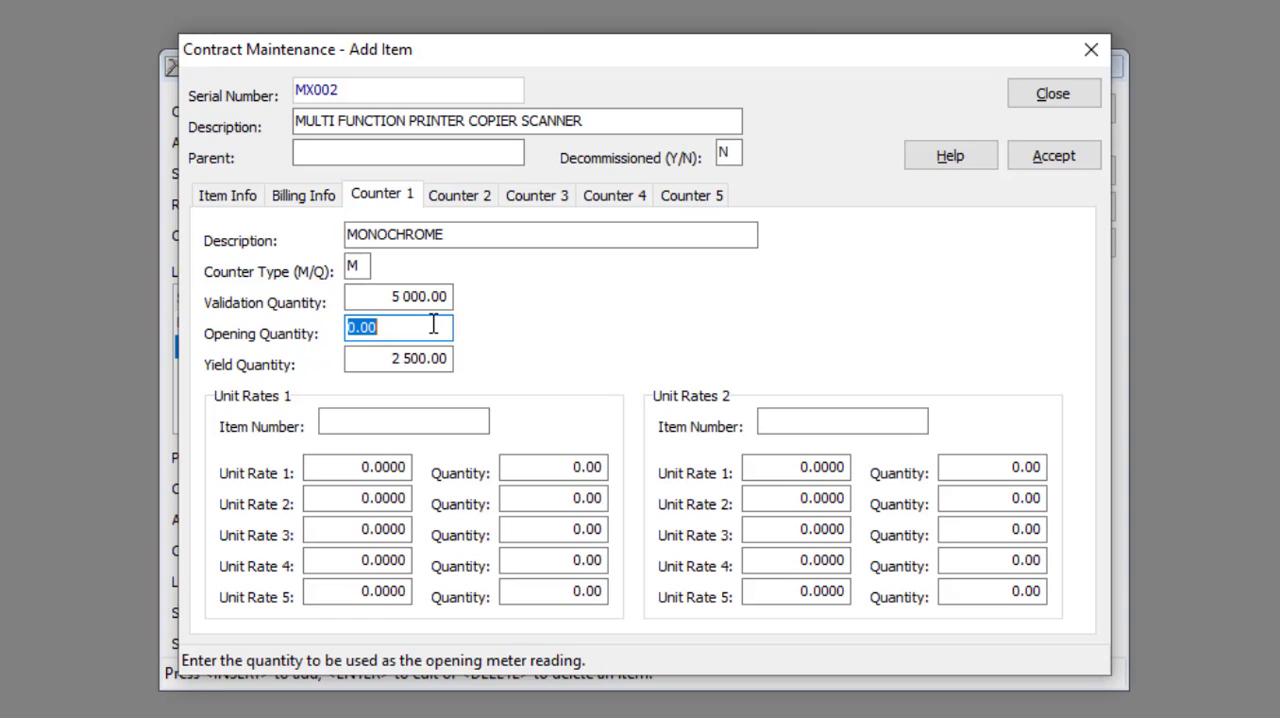
text(10)
key(Tab)
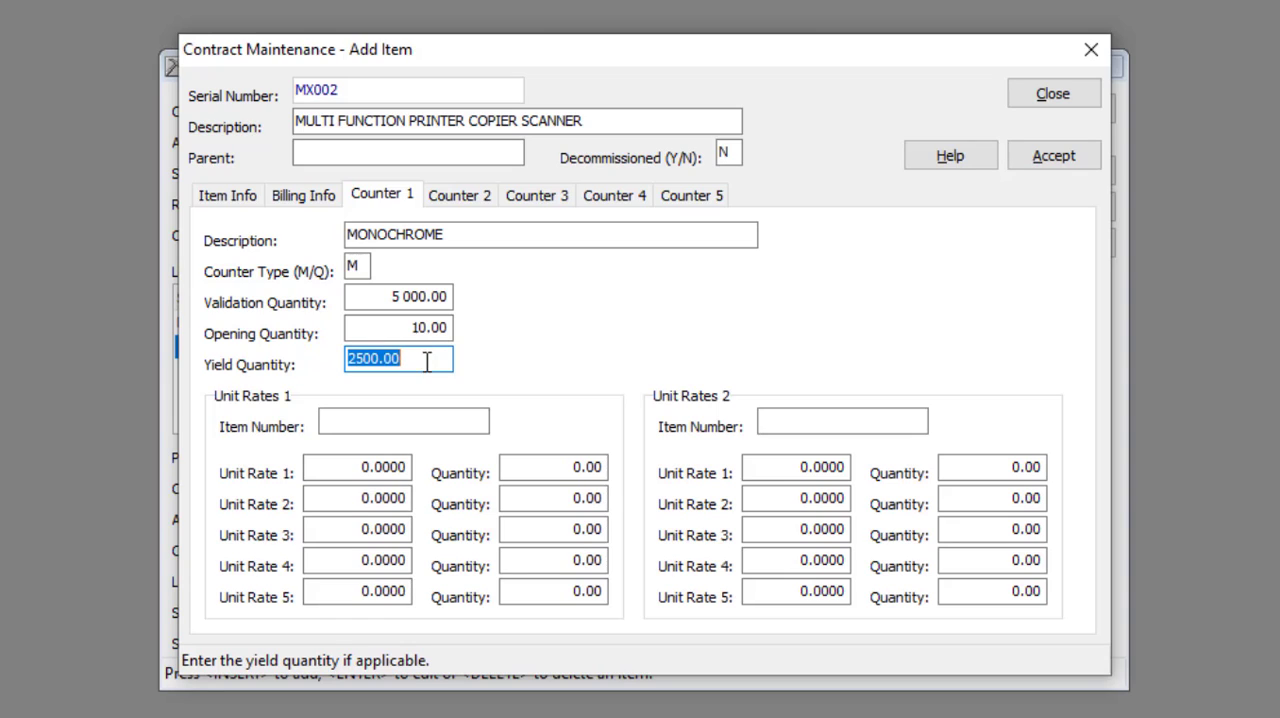
Step: Assign stock item METERB to the first set of unit rates of the monochrome counter
click(362, 421)
text(MET)
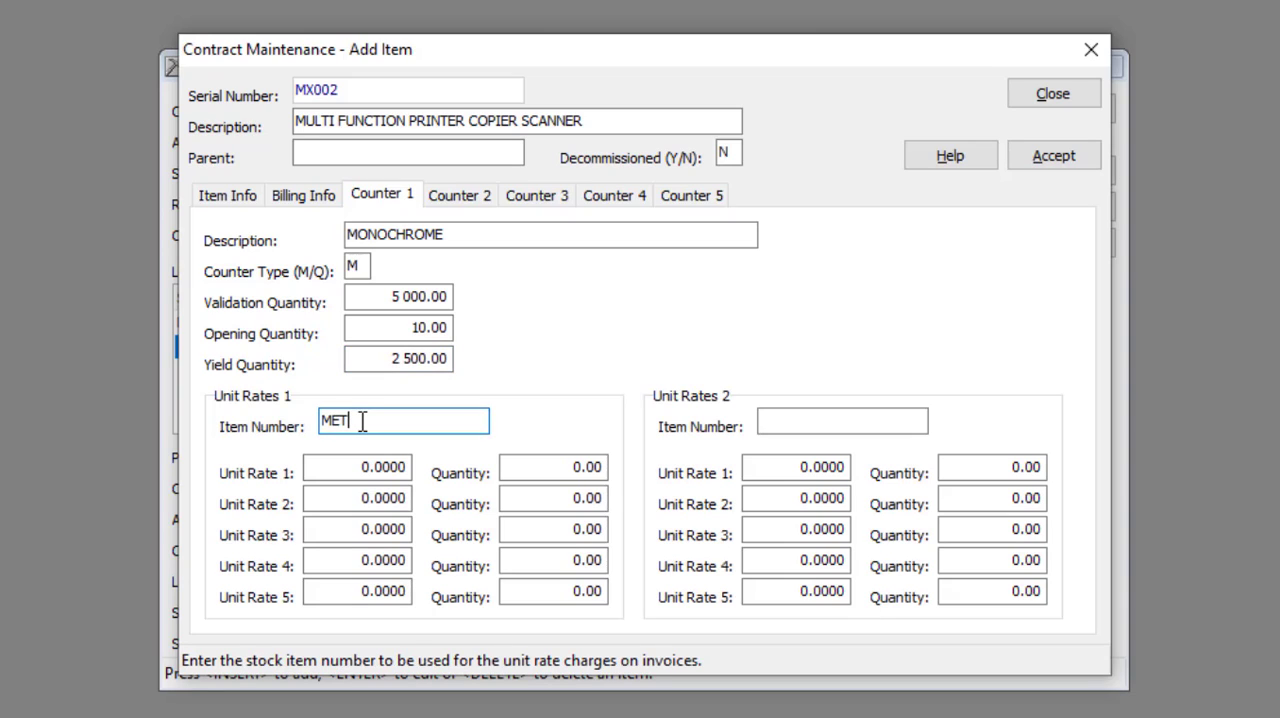
text(ERB)
Step: Set the quantity for Unit Rate 1 in the METERB rates to 1500
click(386, 467)
click(386, 467)
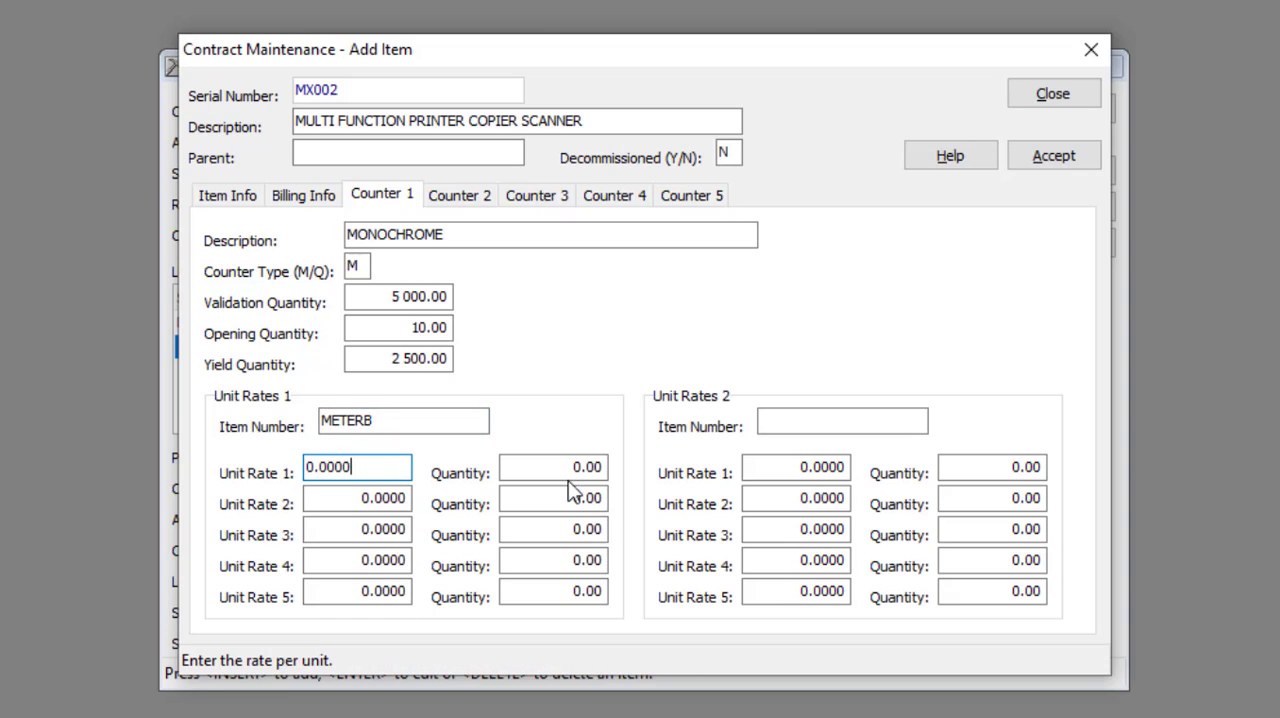
click(598, 467)
double_click(497, 468)
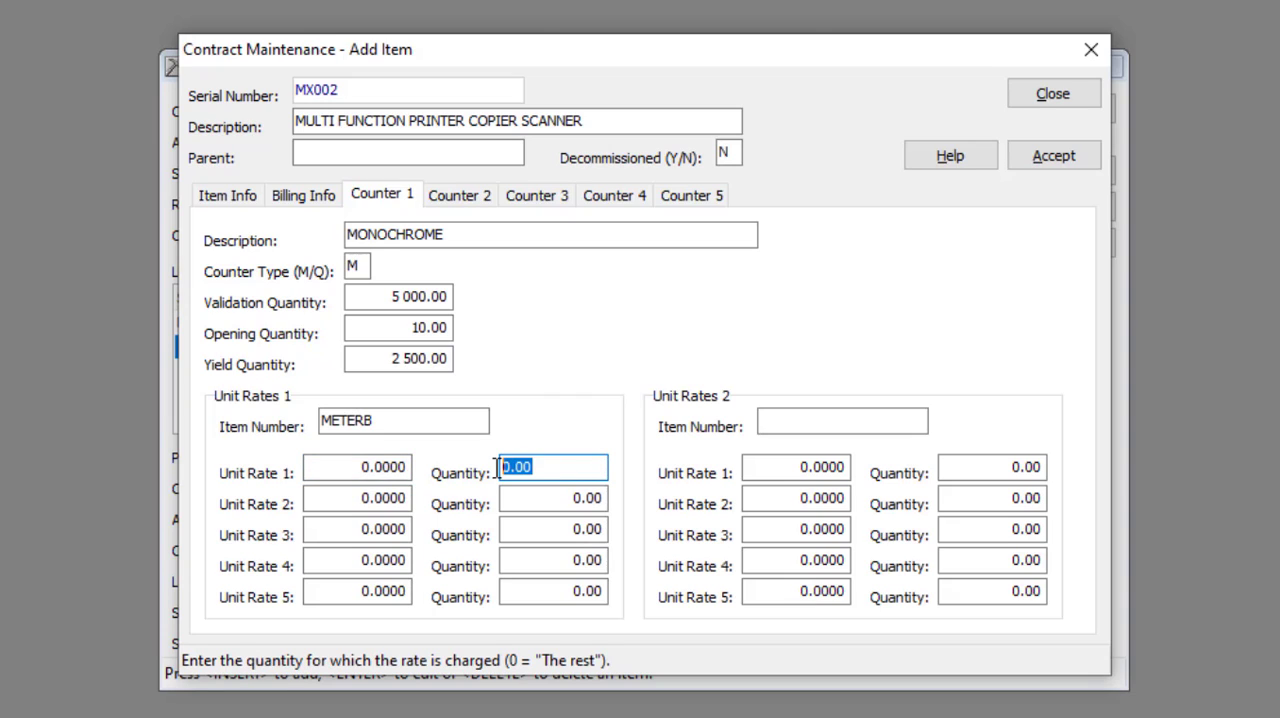
text(1 500)
key(Tab)
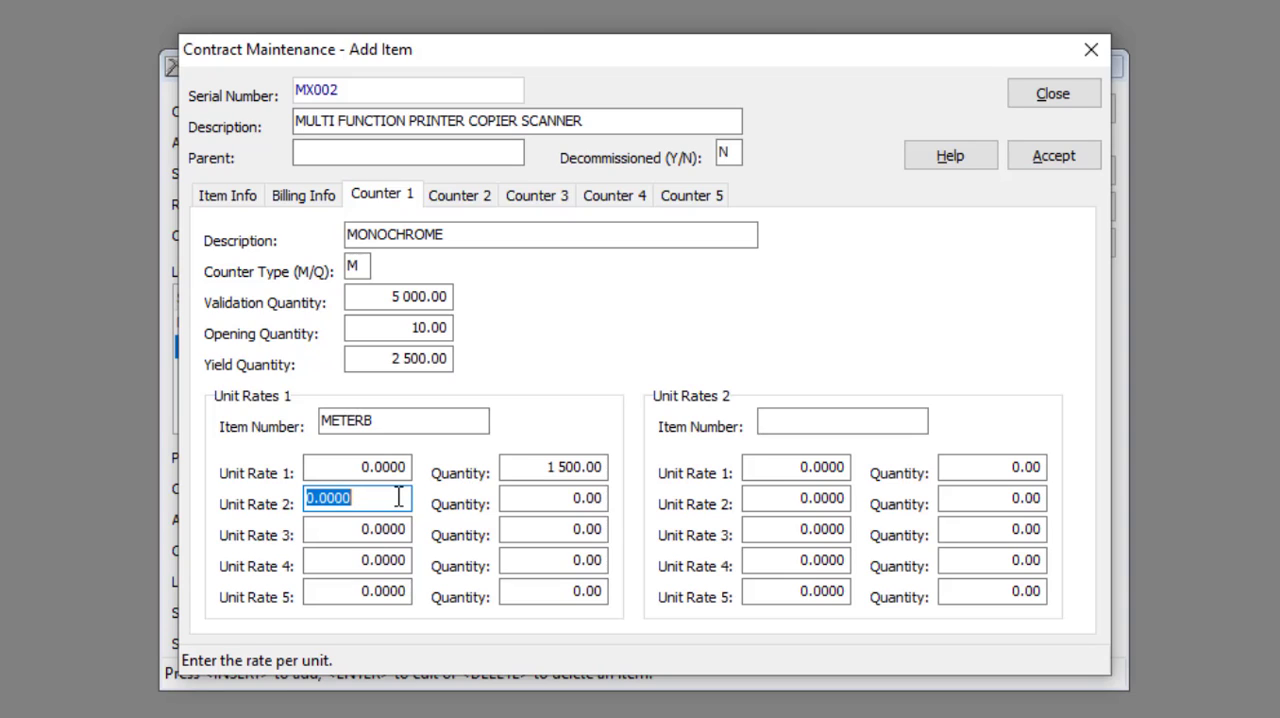
Step: Set Unit Rate 2 of the METERB rates to 0.2 with a quantity of 2500
text(.2)
key(Tab)
text(2500)
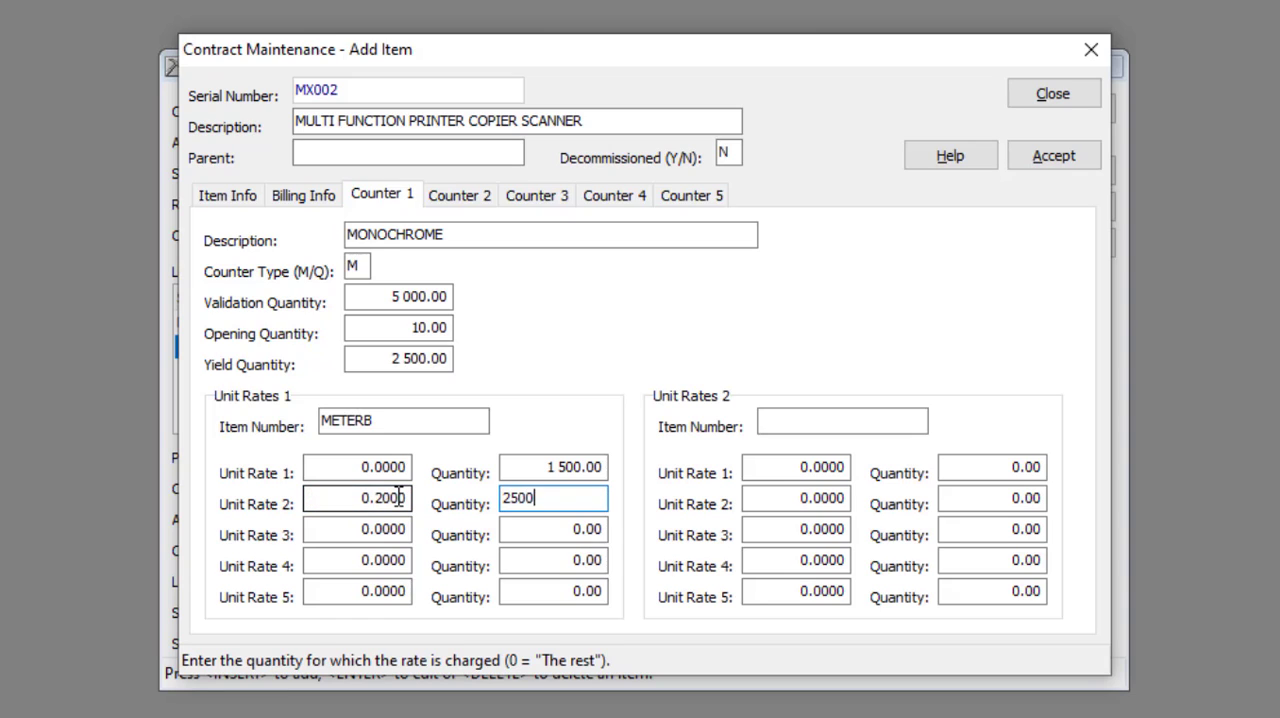
key(Tab)
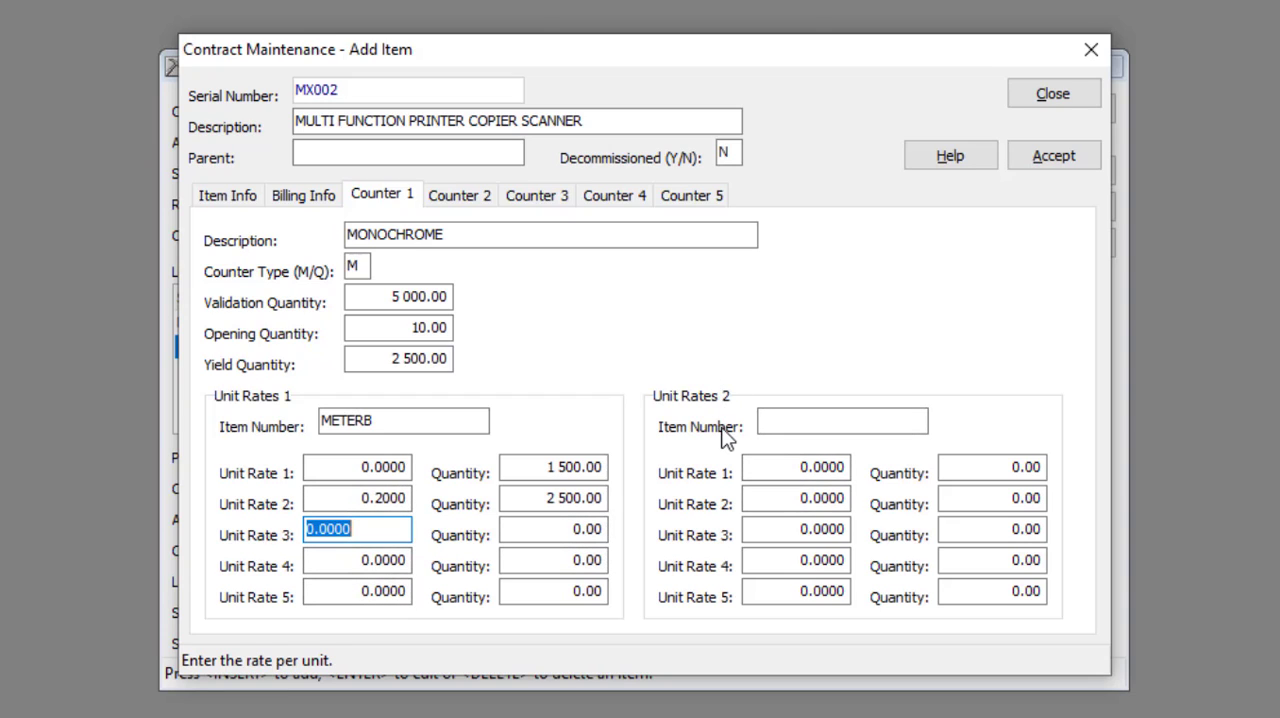
Step: Review the monochrome counter's second set of unit rates and the settings of counters 2 to 5
click(812, 417)
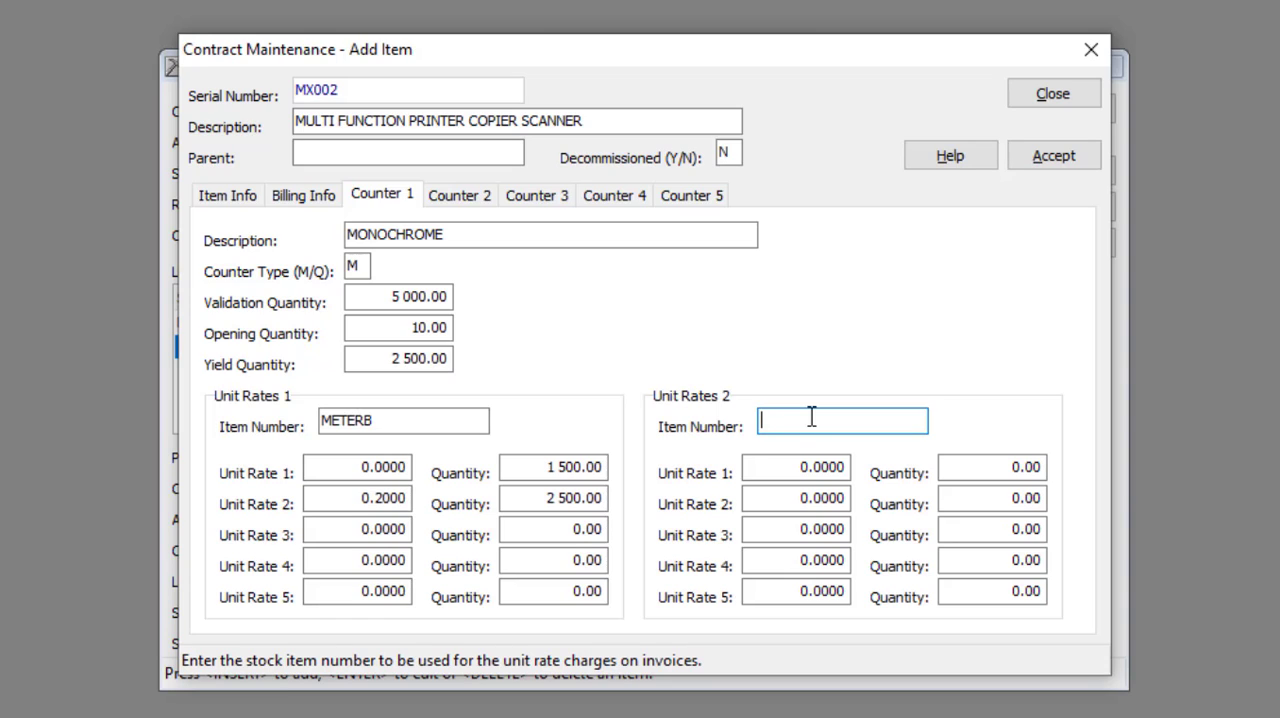
click(800, 460)
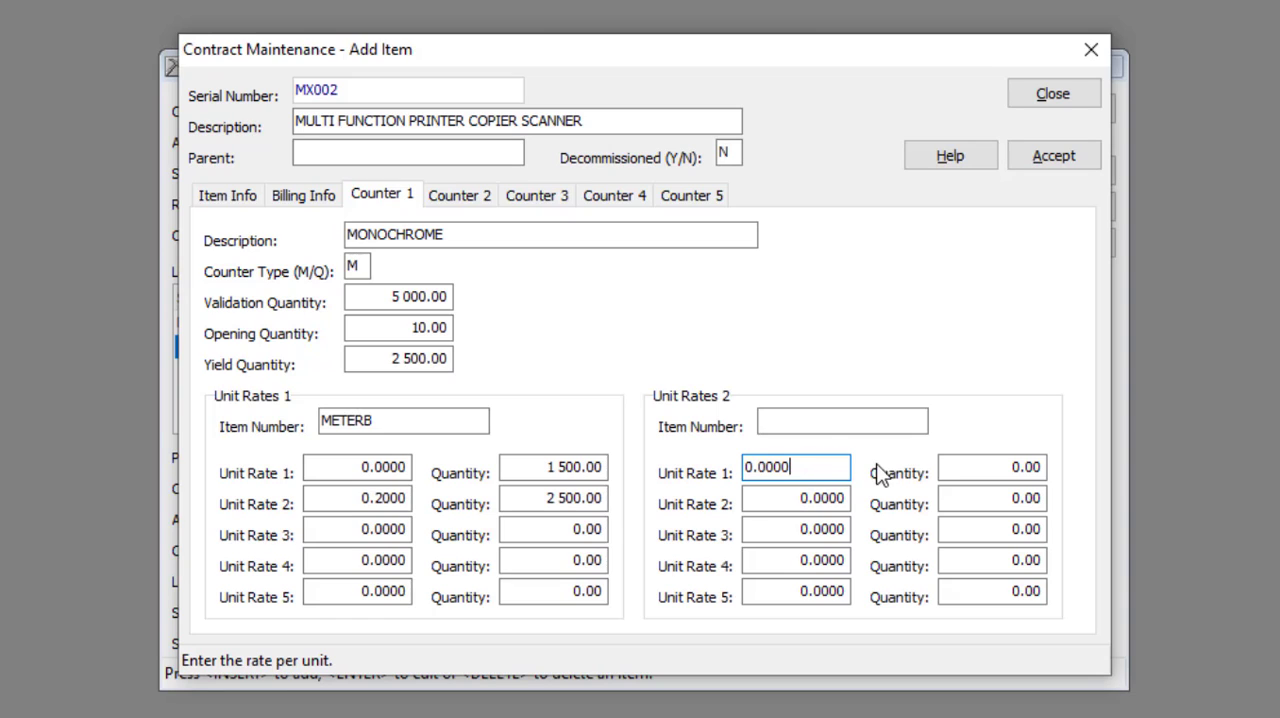
click(1025, 465)
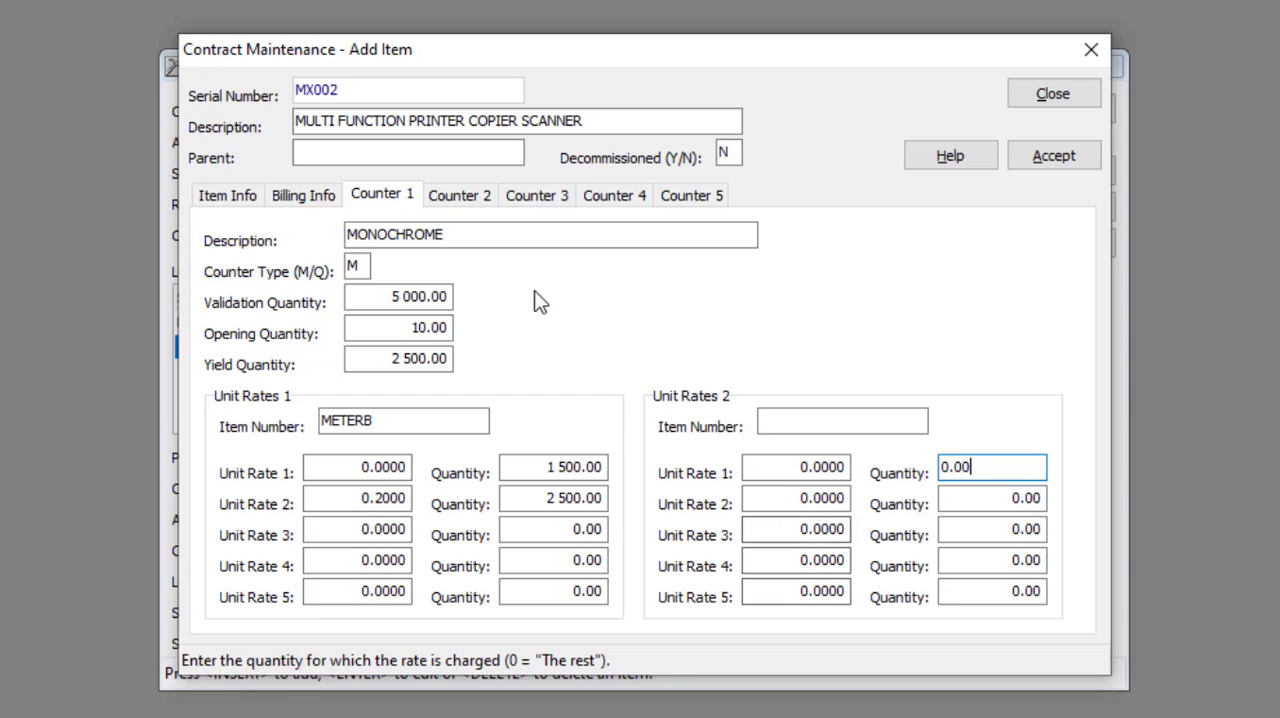
click(471, 202)
click(533, 200)
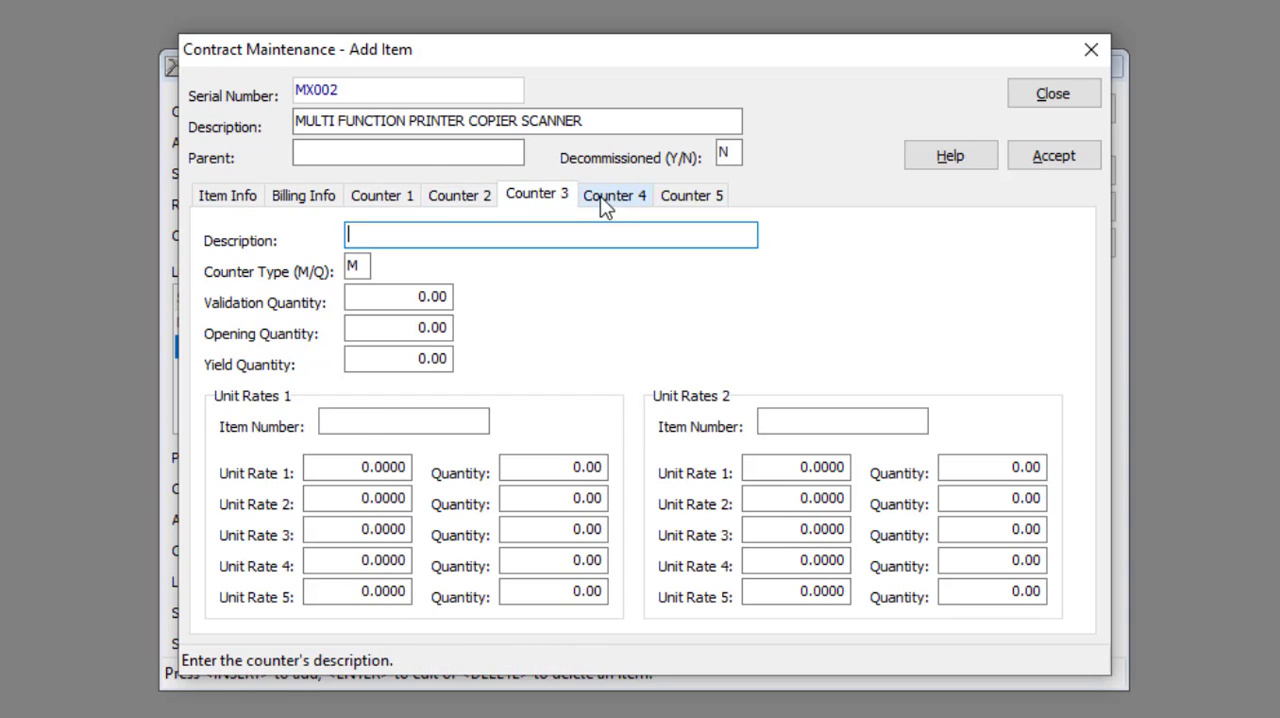
click(610, 199)
click(688, 199)
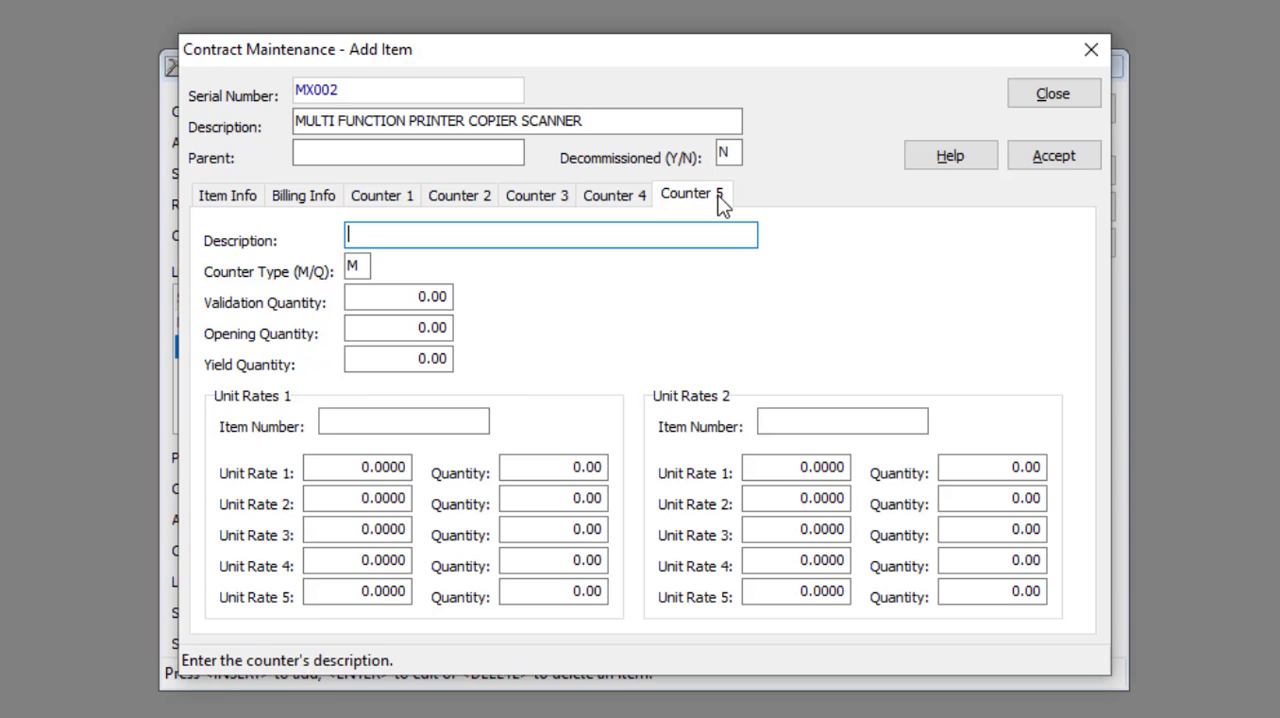
Step: Save the new item and the contract without printing, and close contract maintenance
click(1040, 155)
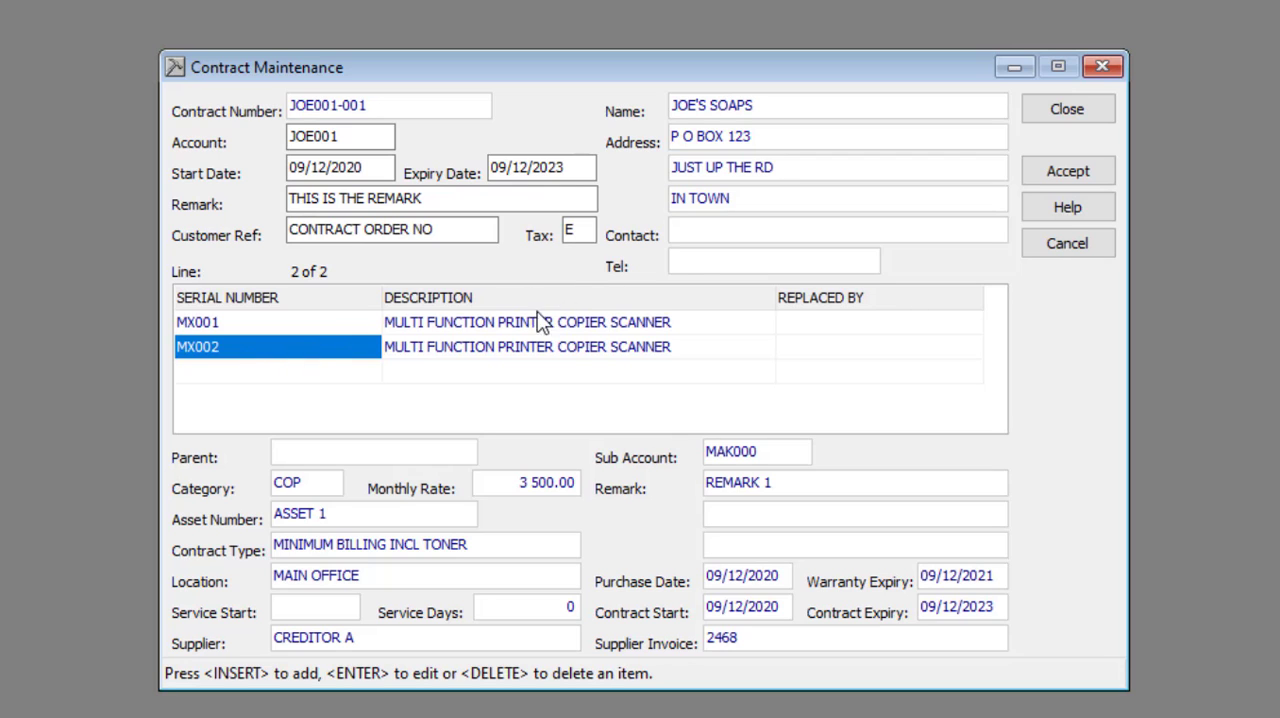
click(1066, 173)
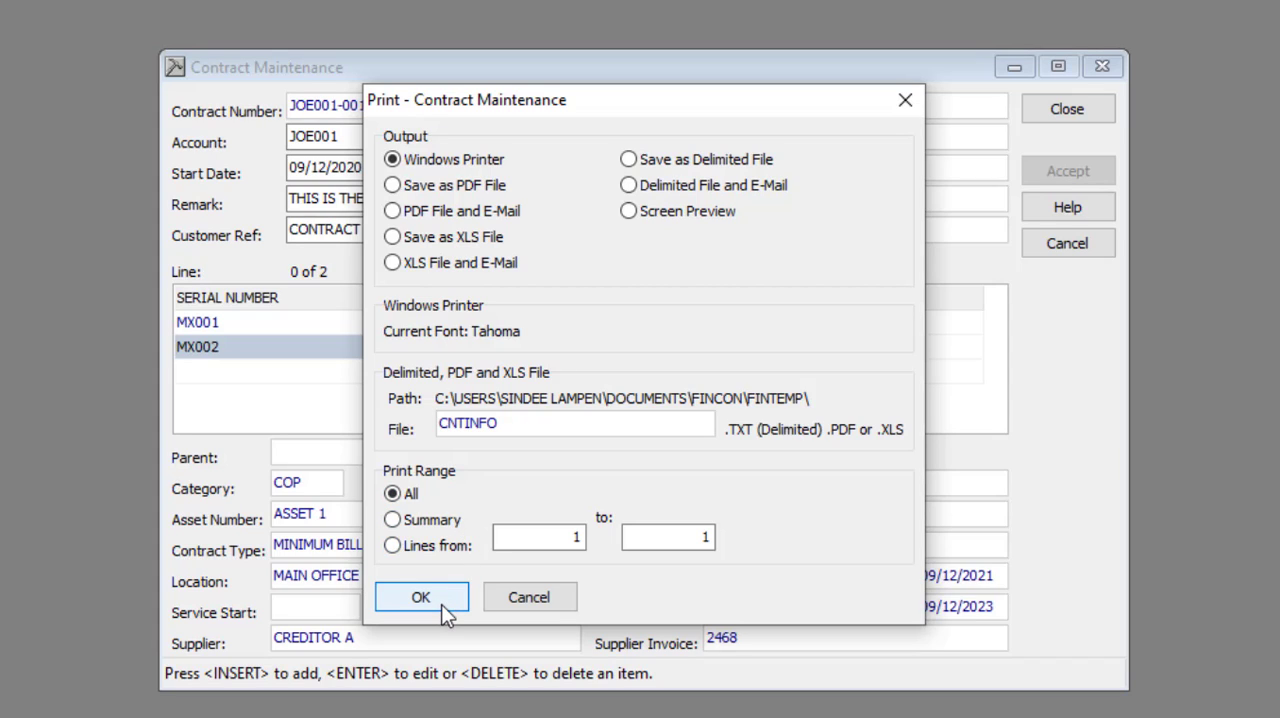
click(529, 600)
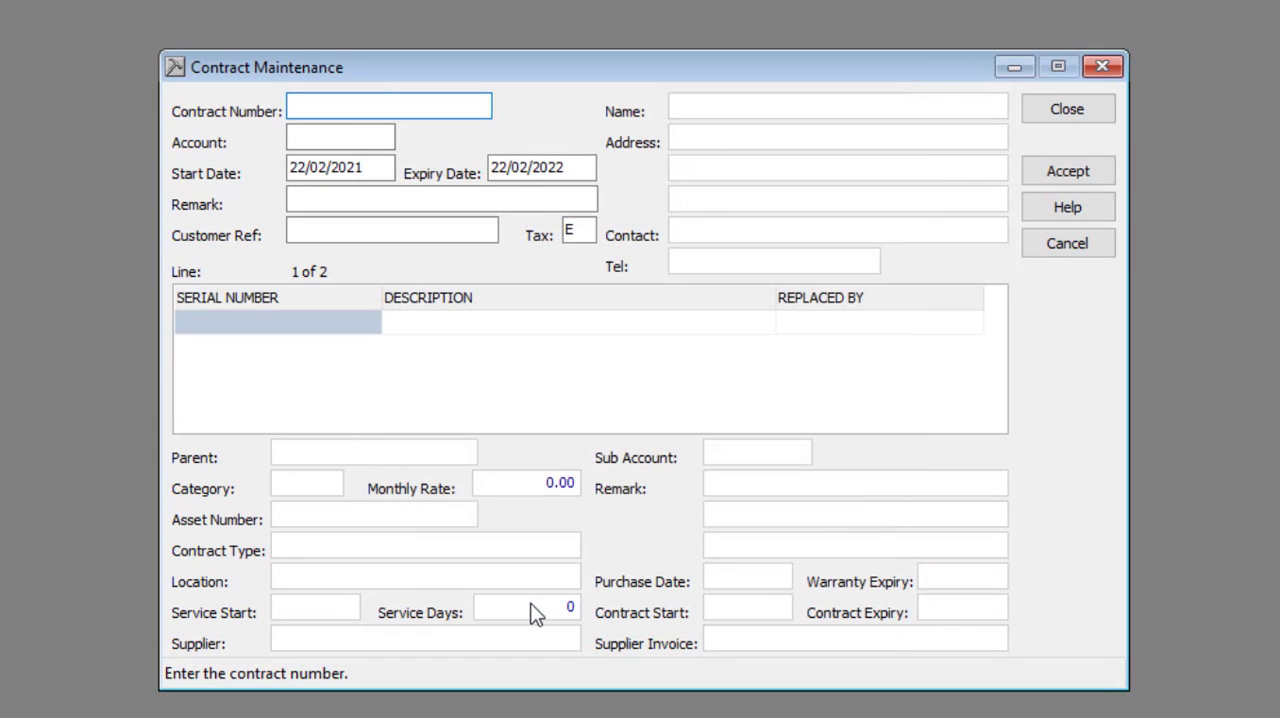
click(1046, 114)
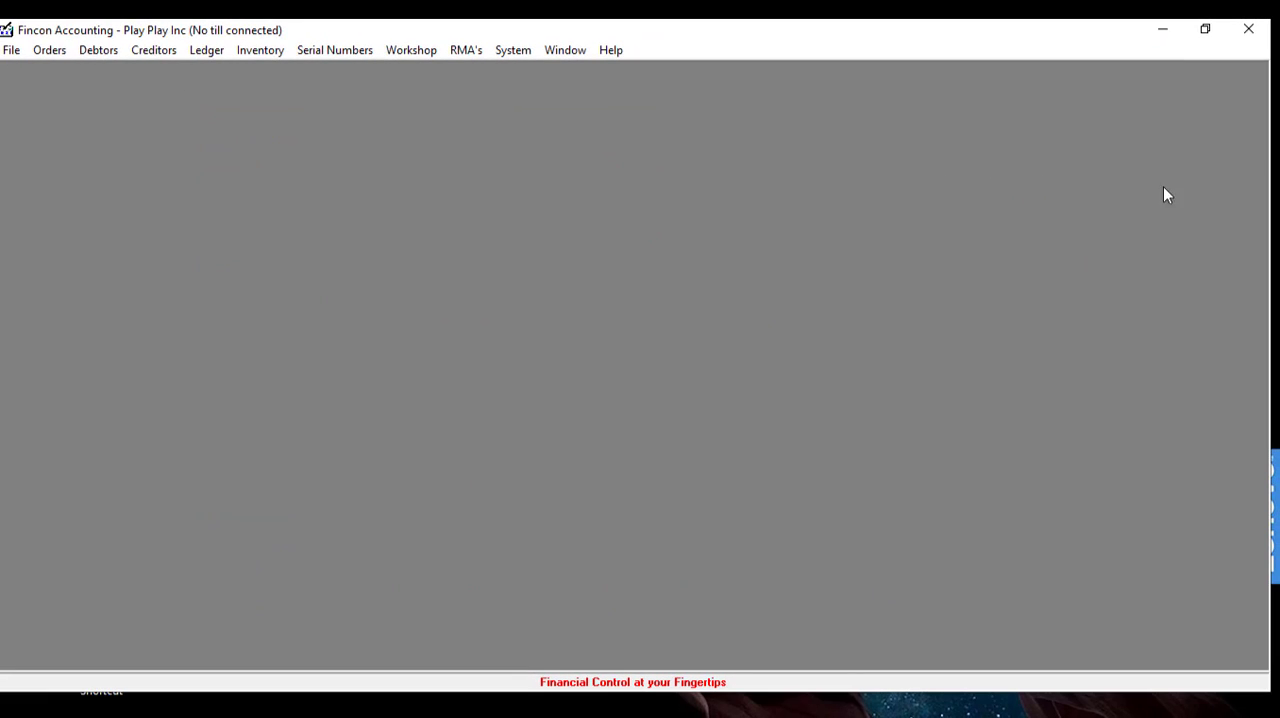